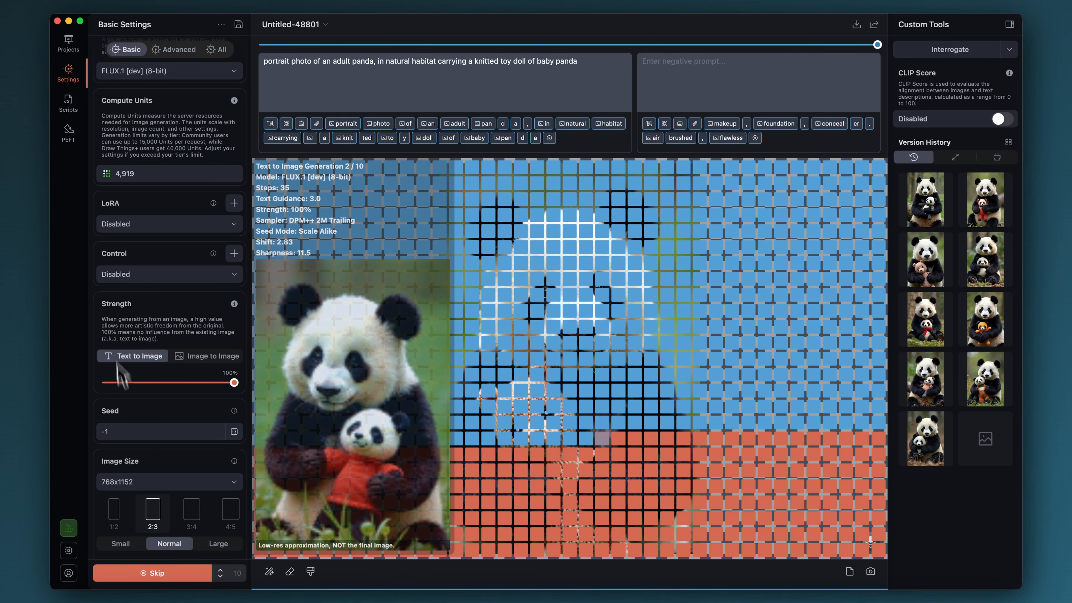
Look over the basic generation settings and stop the running batch of panda images.
scroll(107, 239, up, 3)
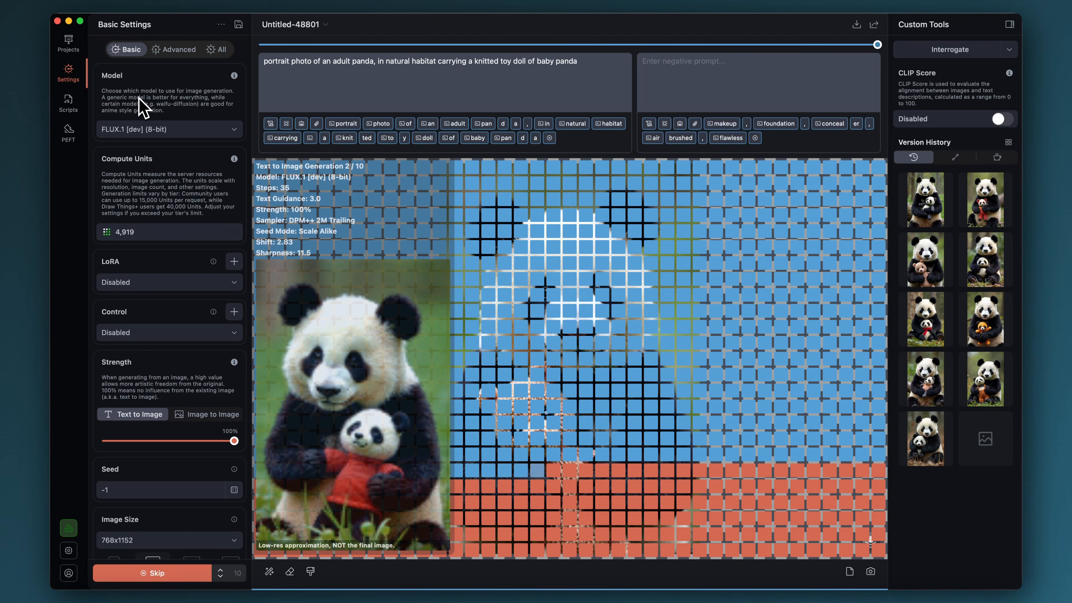
scroll(139, 106, down, 5)
scroll(139, 106, up, 5)
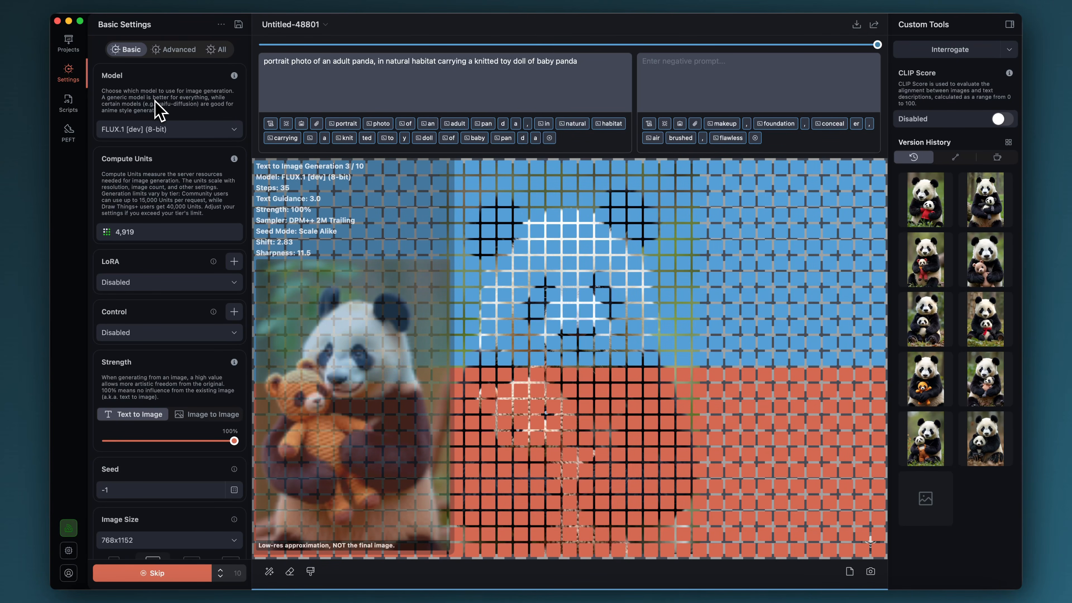
scroll(159, 109, down, 3)
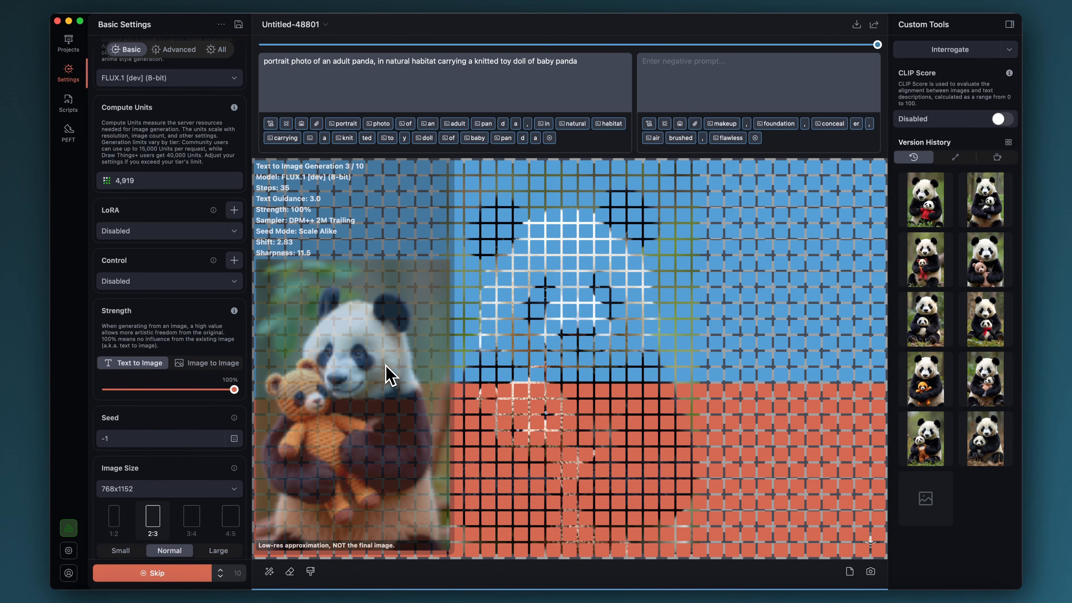
scroll(196, 333, up, 4)
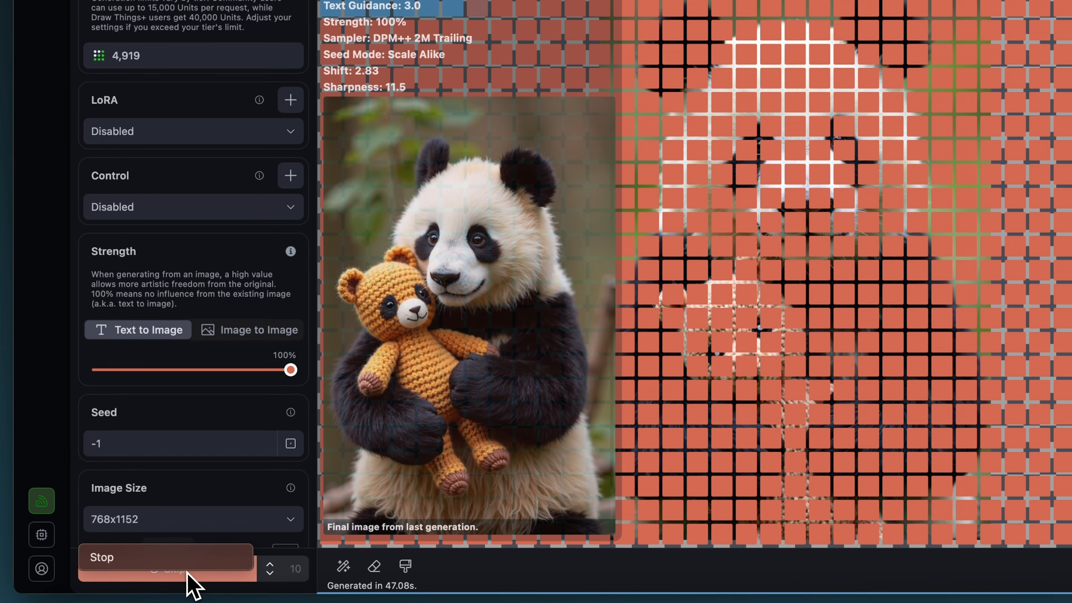
click(160, 597)
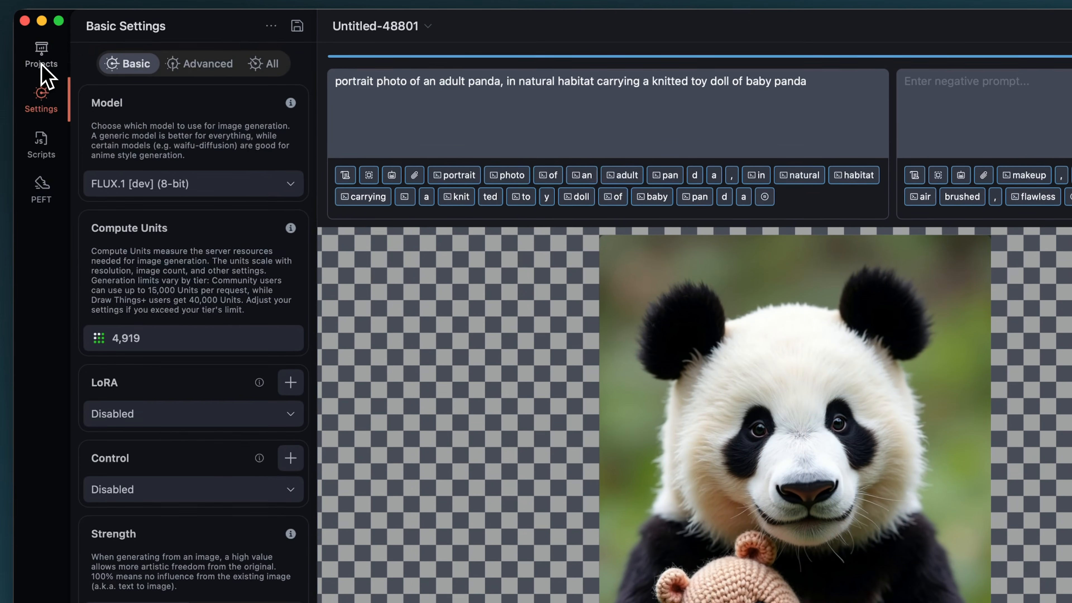
View the projects list, the scripts list and the PEFT training window with its dataset section, and close that window.
click(40, 61)
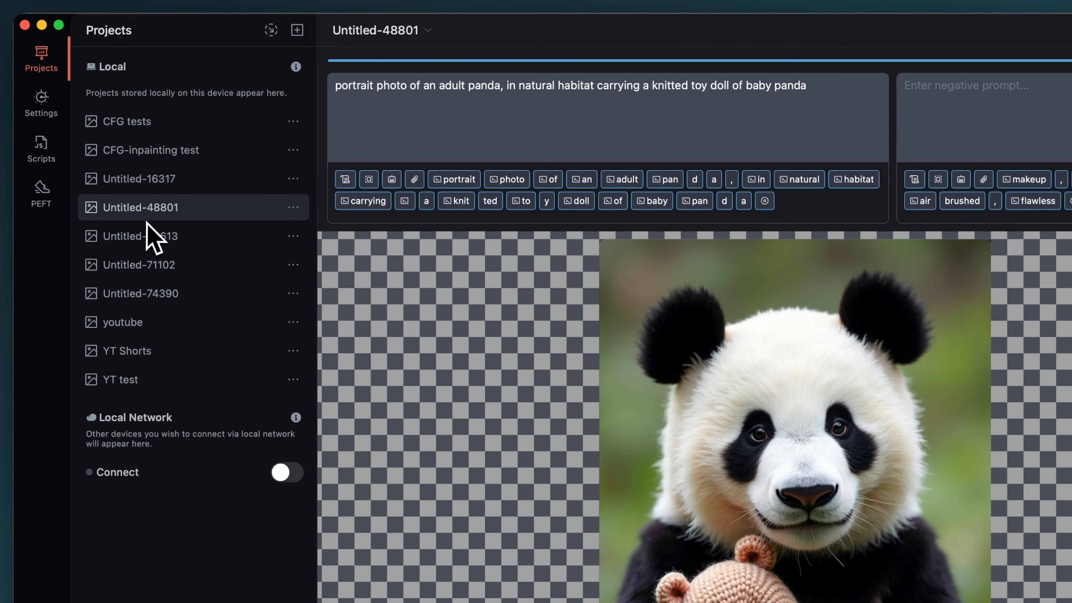
click(41, 104)
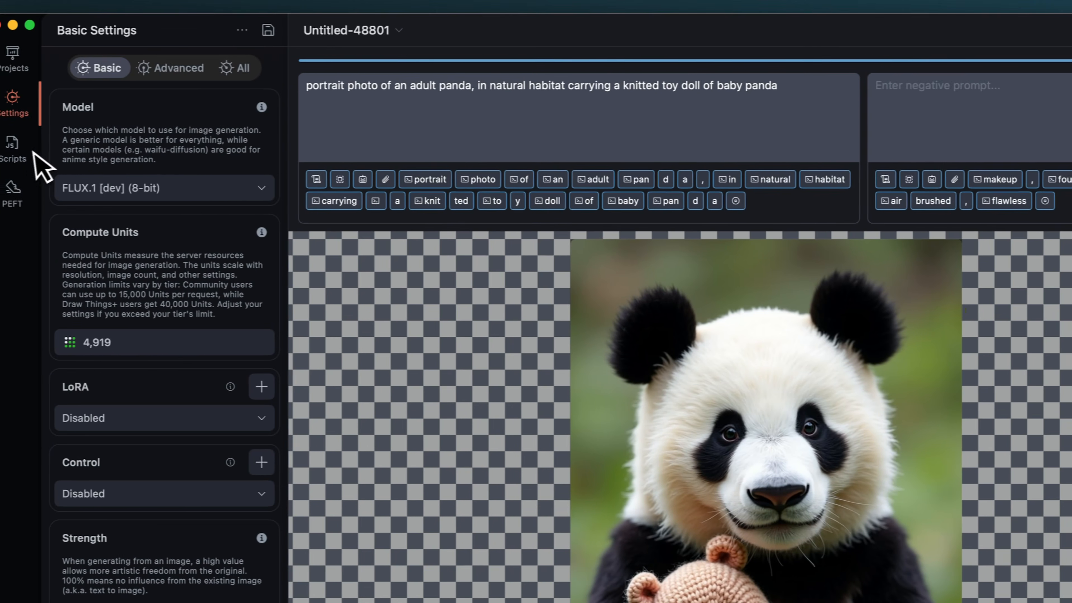
click(43, 154)
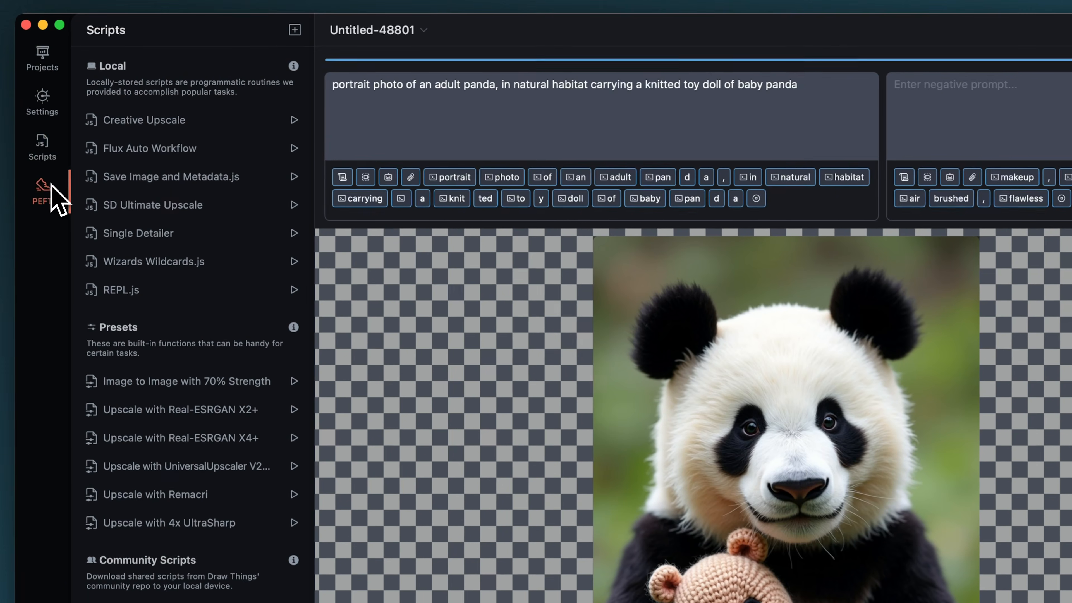
click(70, 130)
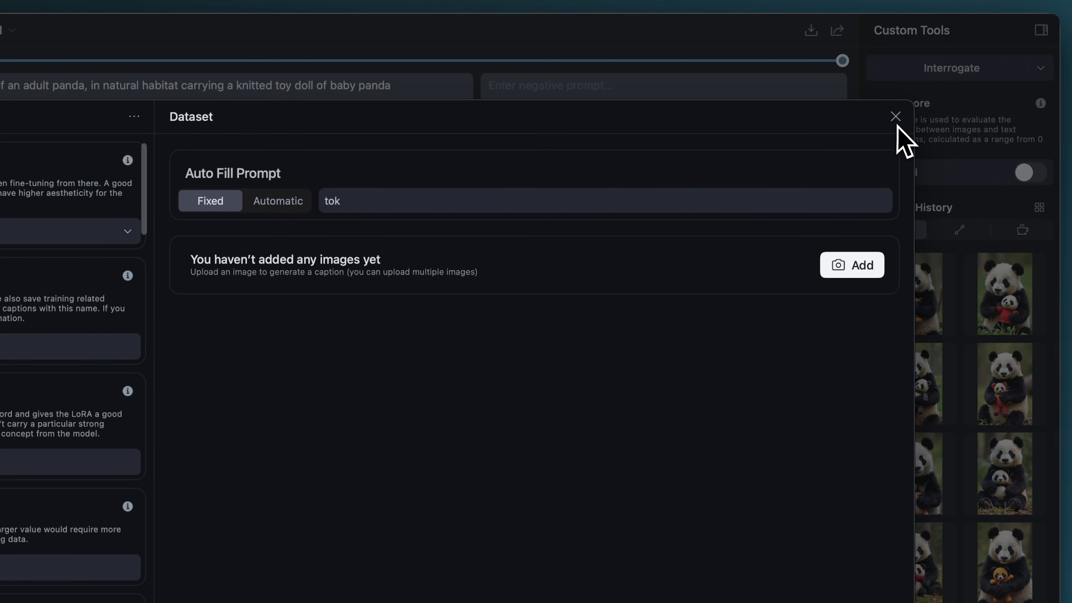
click(895, 116)
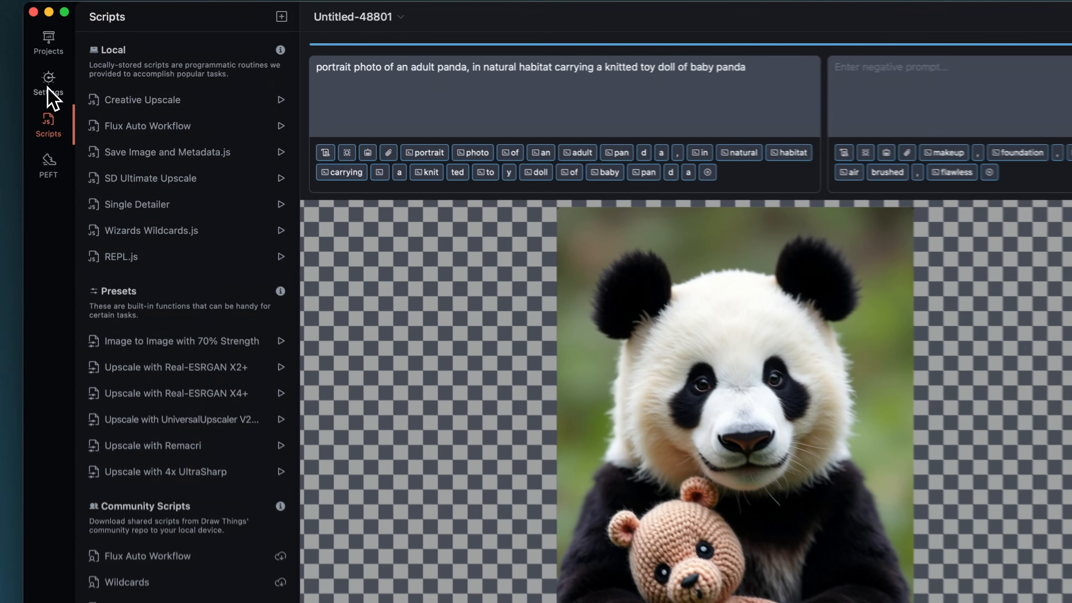
Show the complete list of generation settings and start a new generation of 5 images.
click(68, 72)
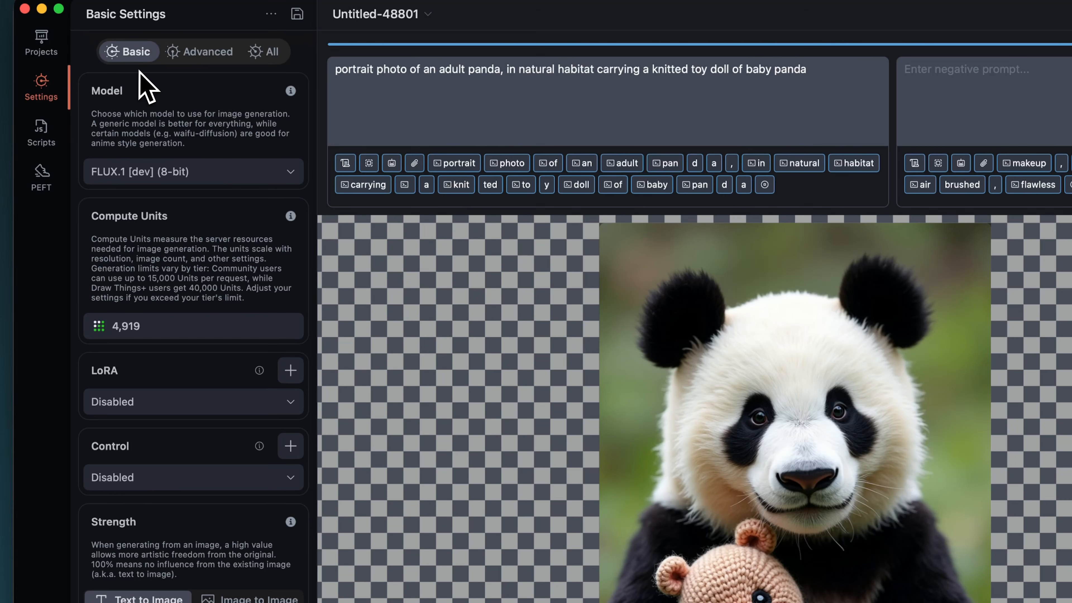
click(206, 64)
click(270, 53)
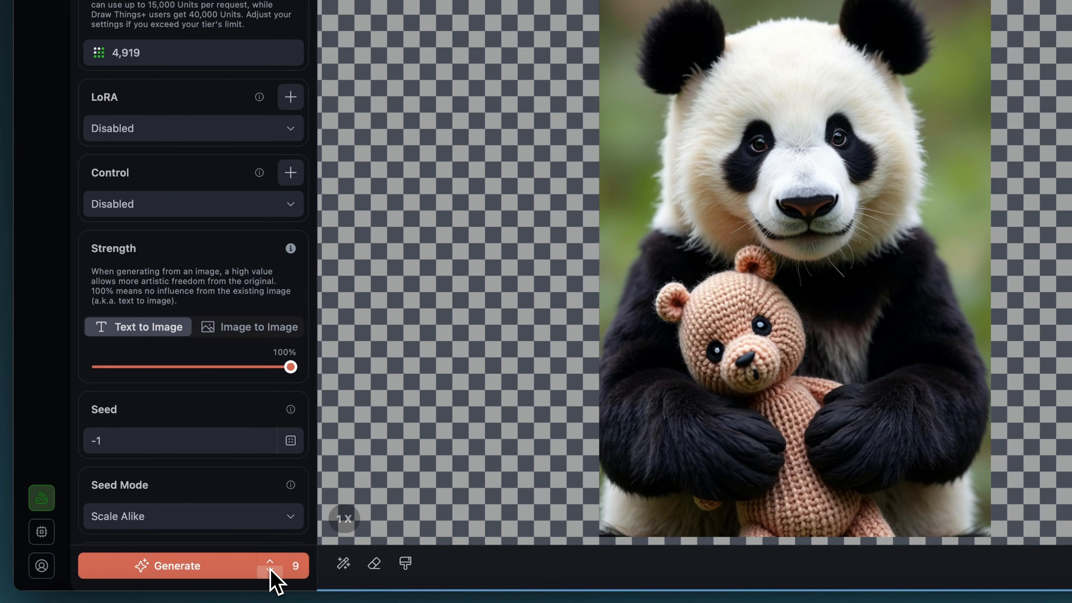
click(185, 566)
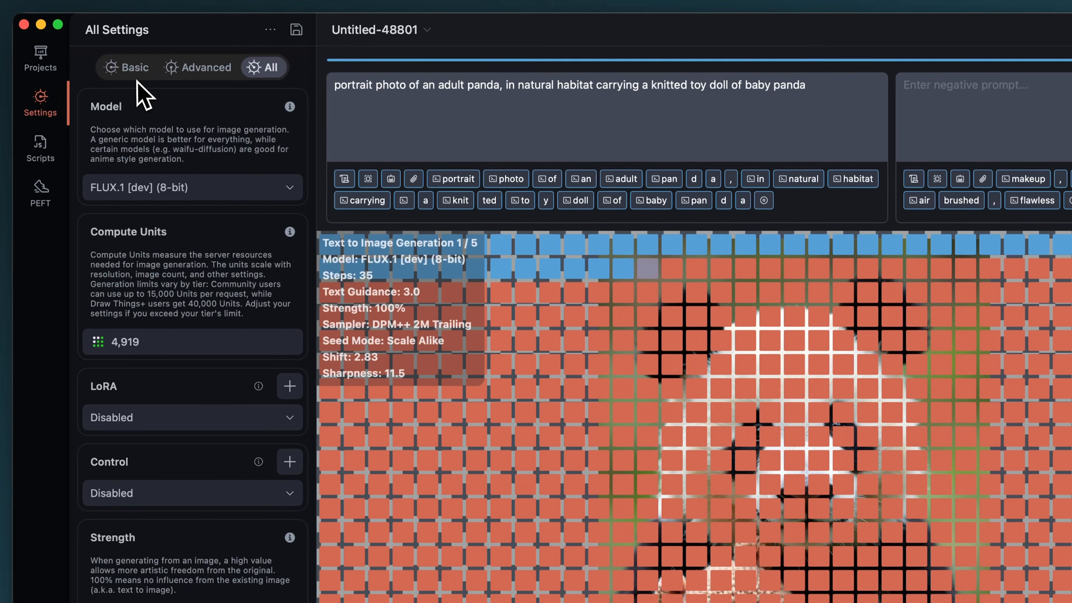
Compare the basic settings with the complete settings list, examining options such as CLIP Skip, Sharpness, Mask Blur, Face Restoration and Tiled Diffusion.
click(136, 76)
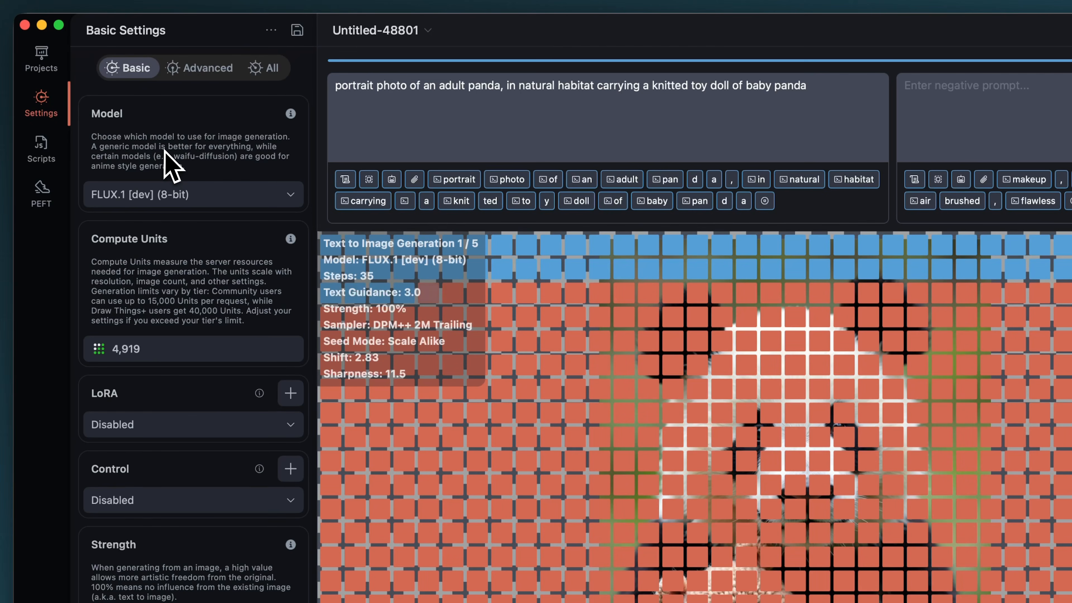
scroll(169, 154, down, 10)
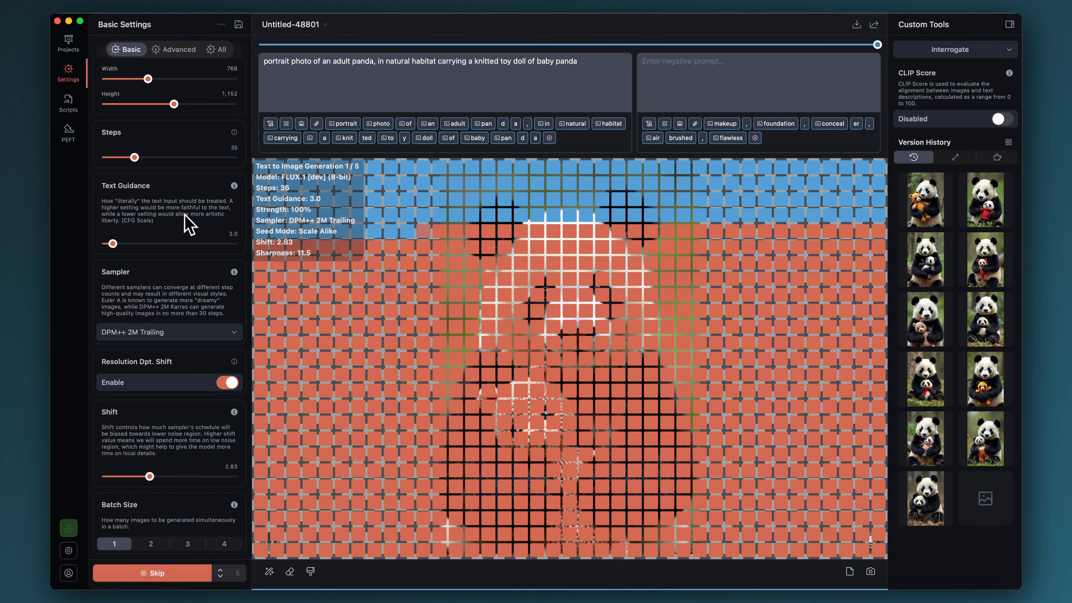
scroll(187, 224, up, 10)
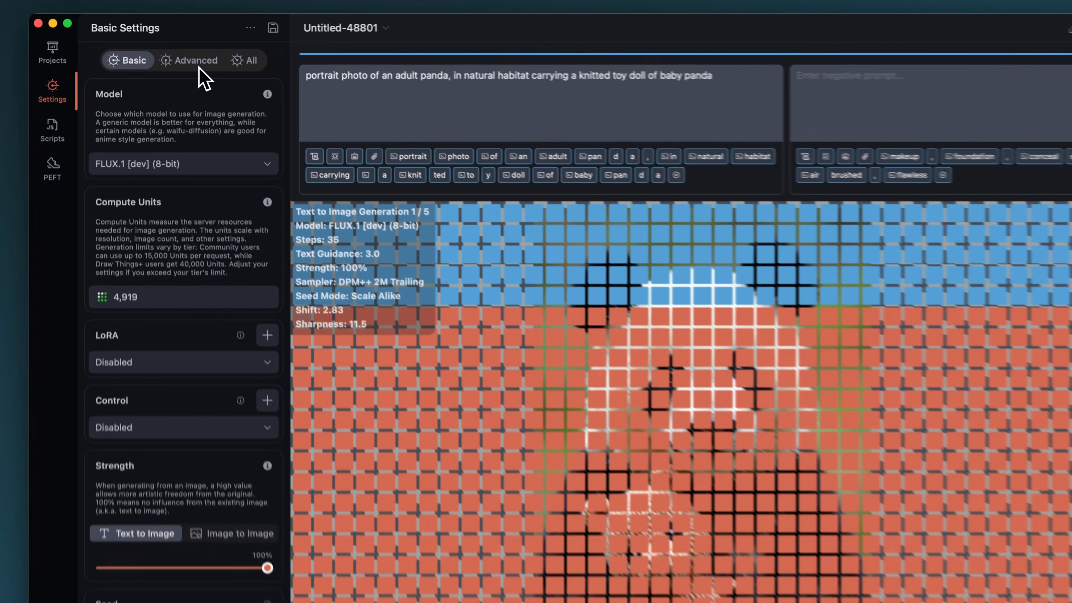
click(198, 63)
click(249, 61)
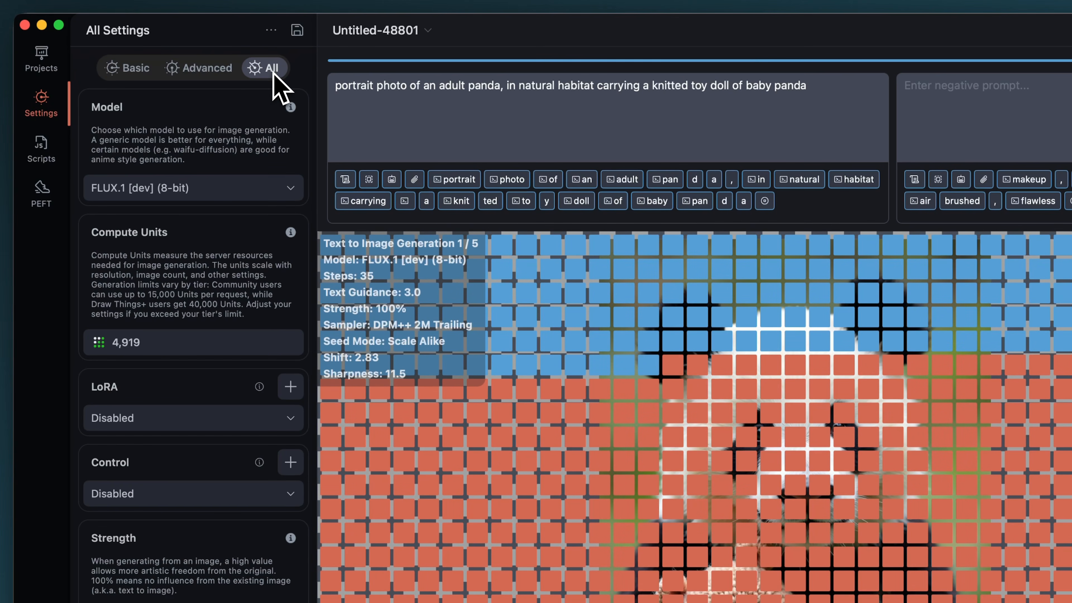
scroll(203, 244, down, 6)
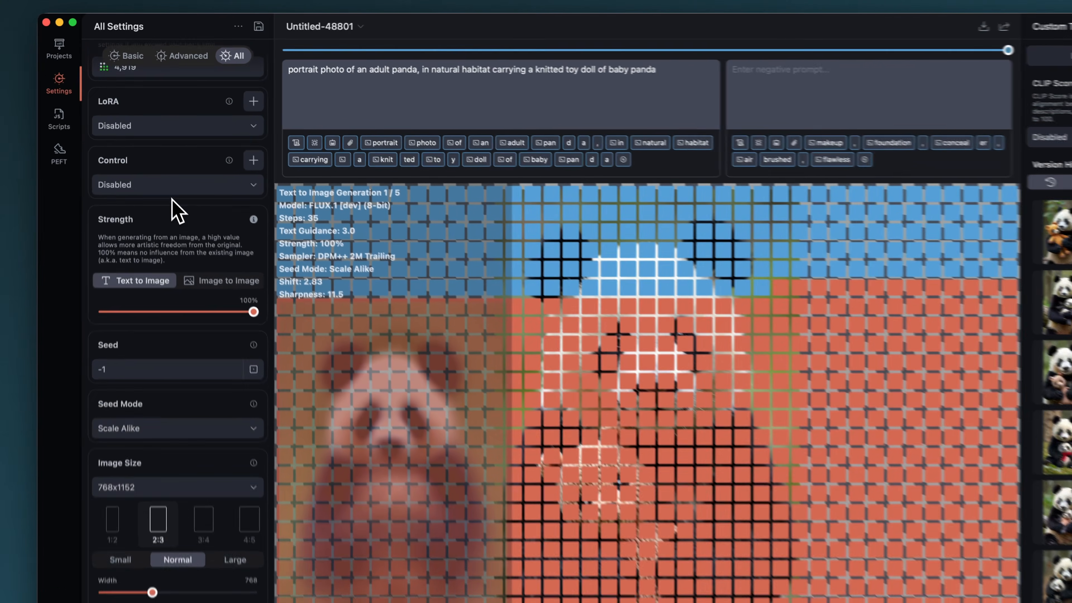
scroll(175, 202, down, 15)
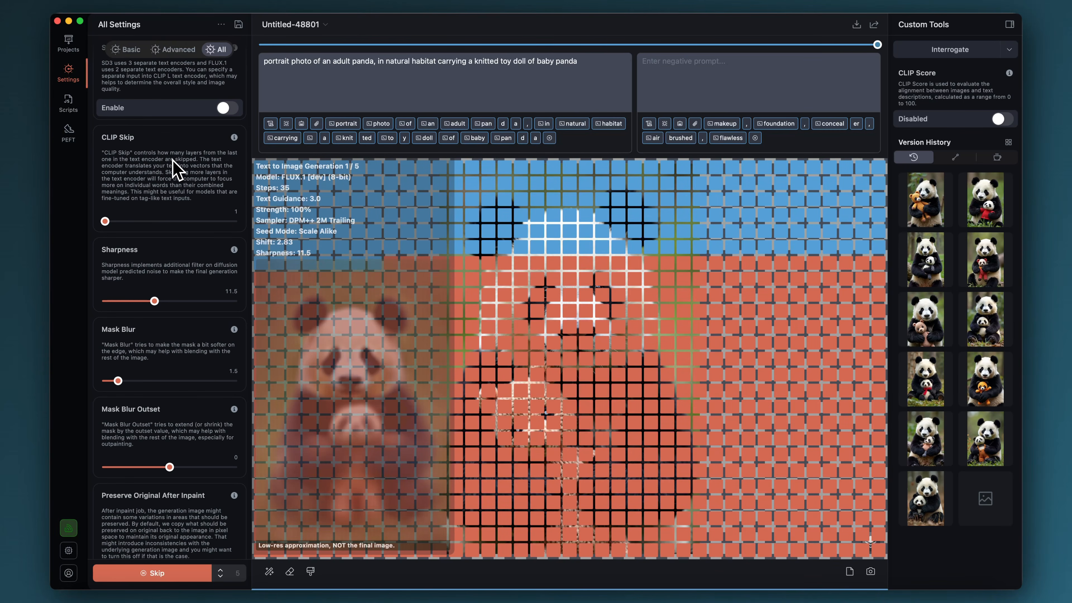
scroll(175, 168, down, 8)
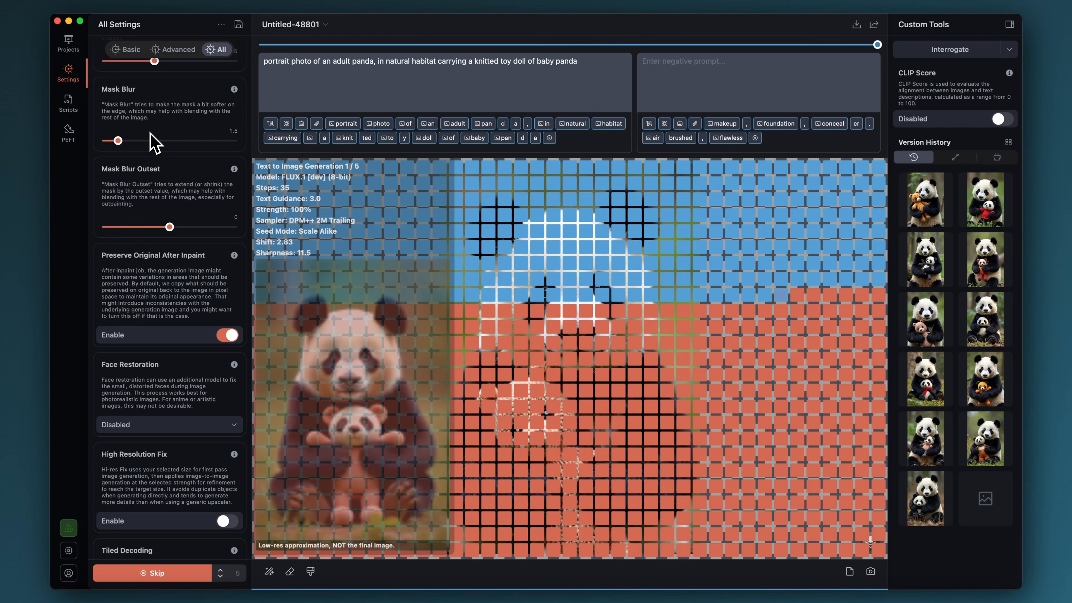
scroll(201, 132, down, 15)
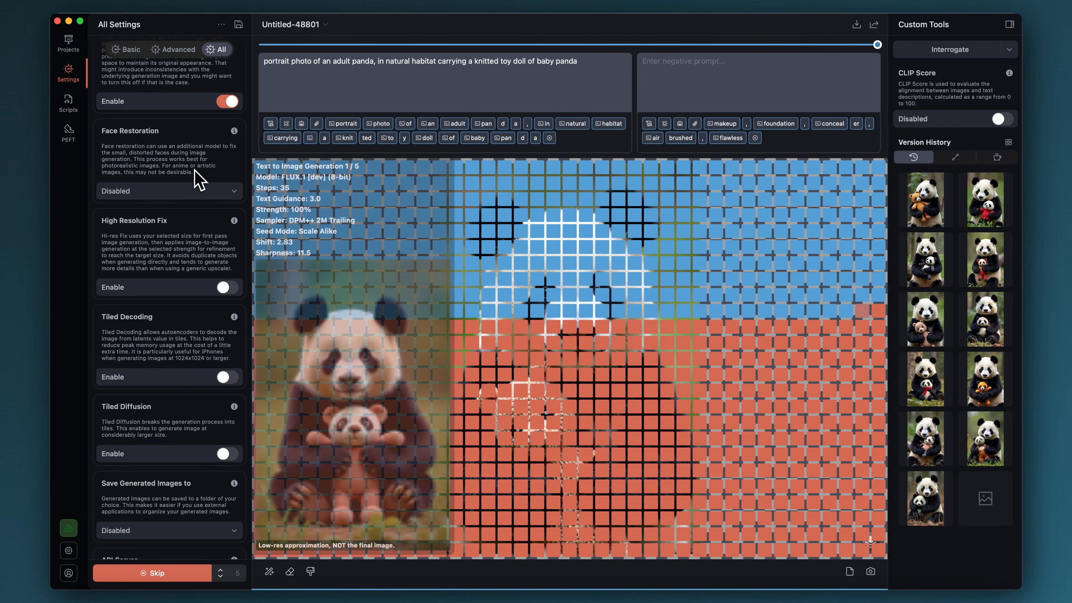
scroll(162, 313, up, 20)
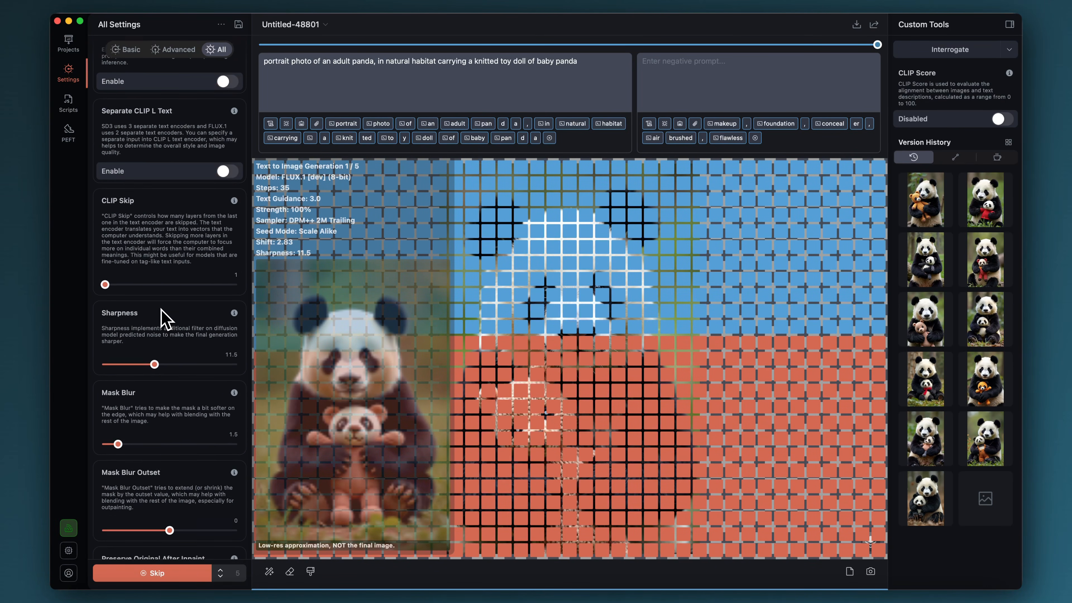
scroll(228, 101, up, 5)
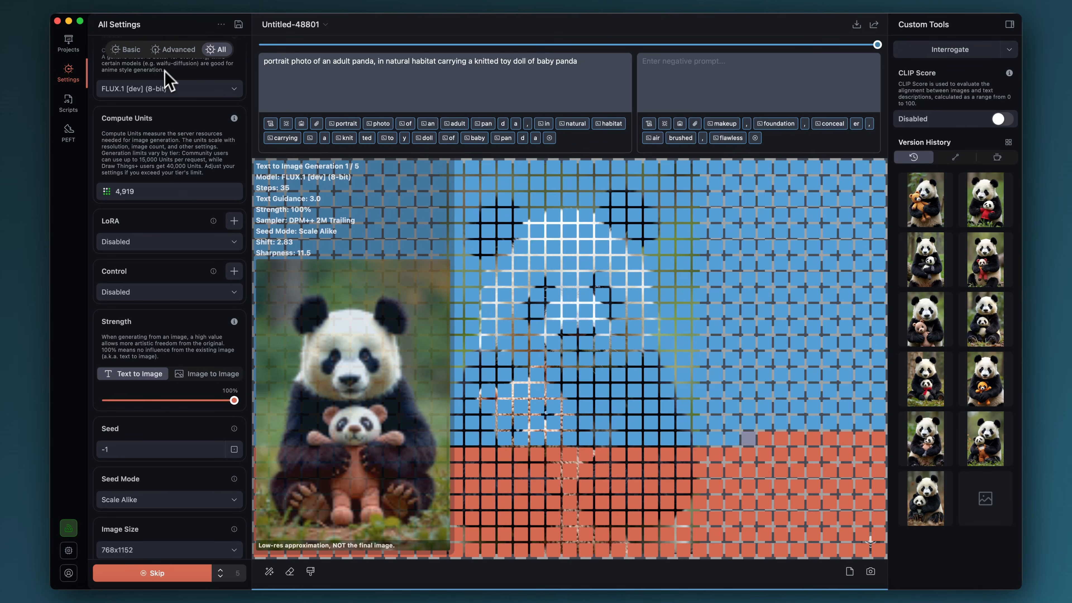
Return to the basic settings and look over the list, including the model and compute units sections.
click(131, 51)
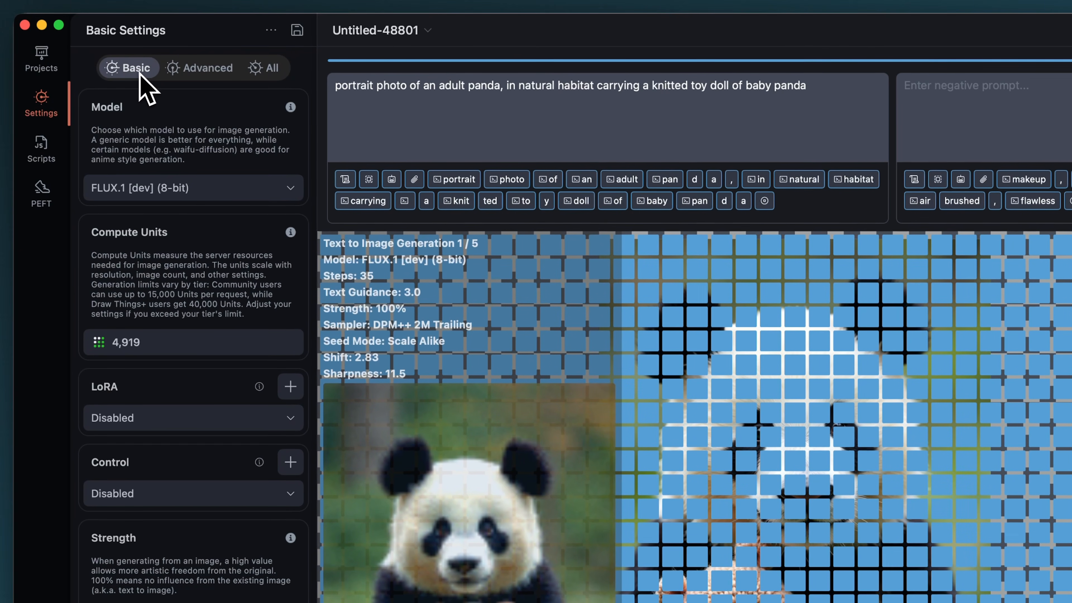
scroll(215, 383, down, 15)
scroll(211, 363, up, 6)
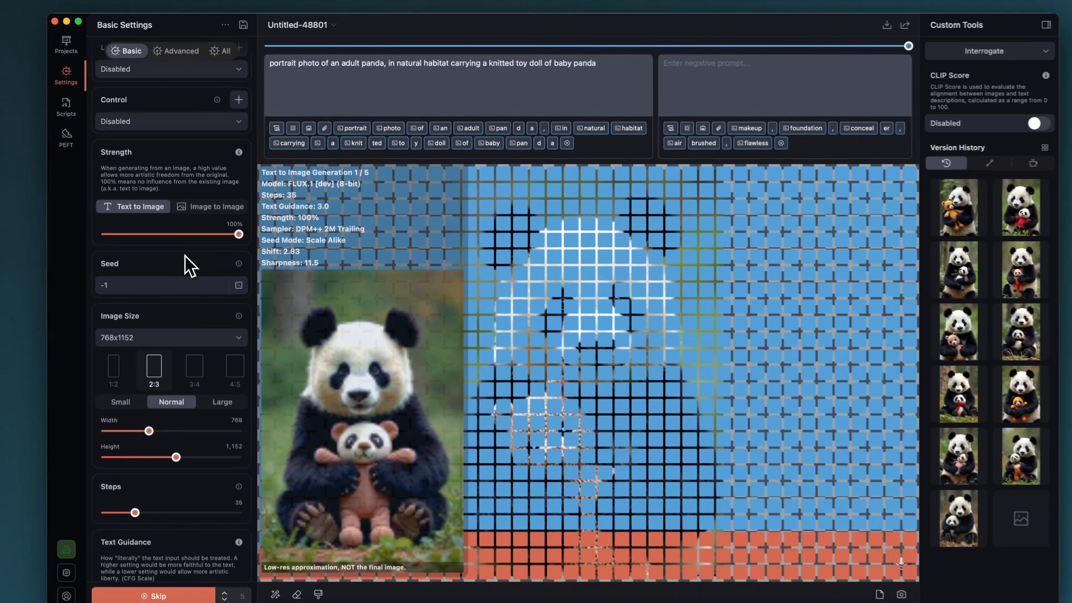
scroll(188, 266, up, 5)
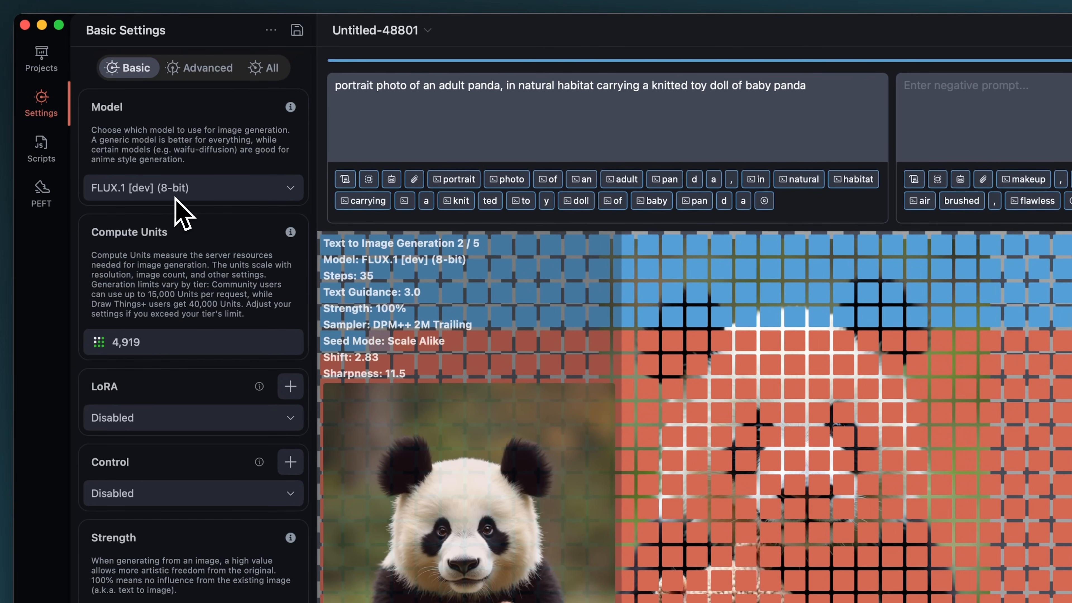
scroll(196, 211, down, 3)
scroll(190, 196, down, 2)
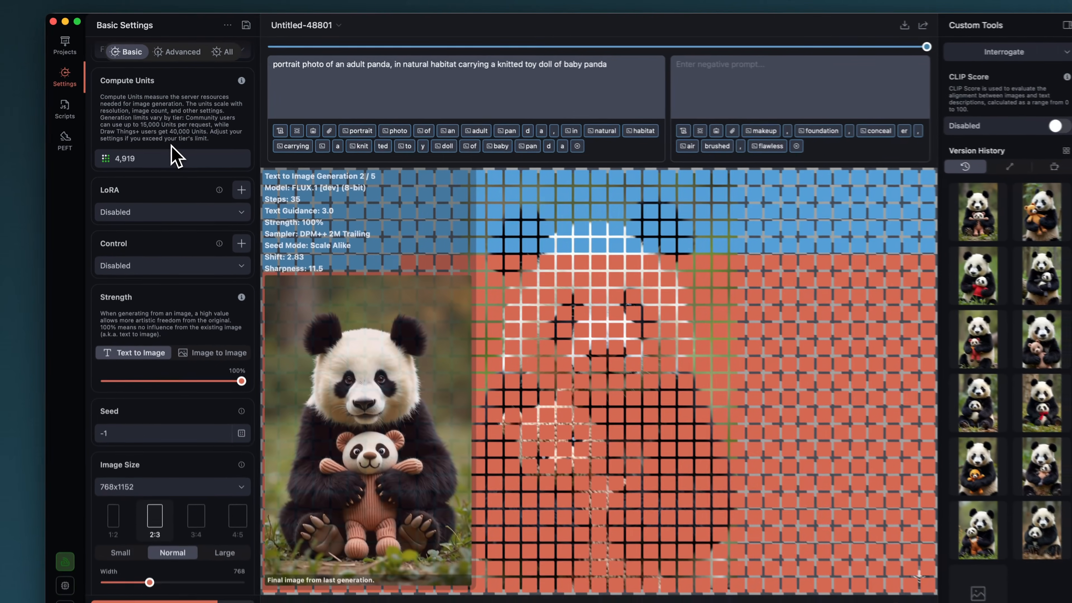
scroll(190, 198, up, 4)
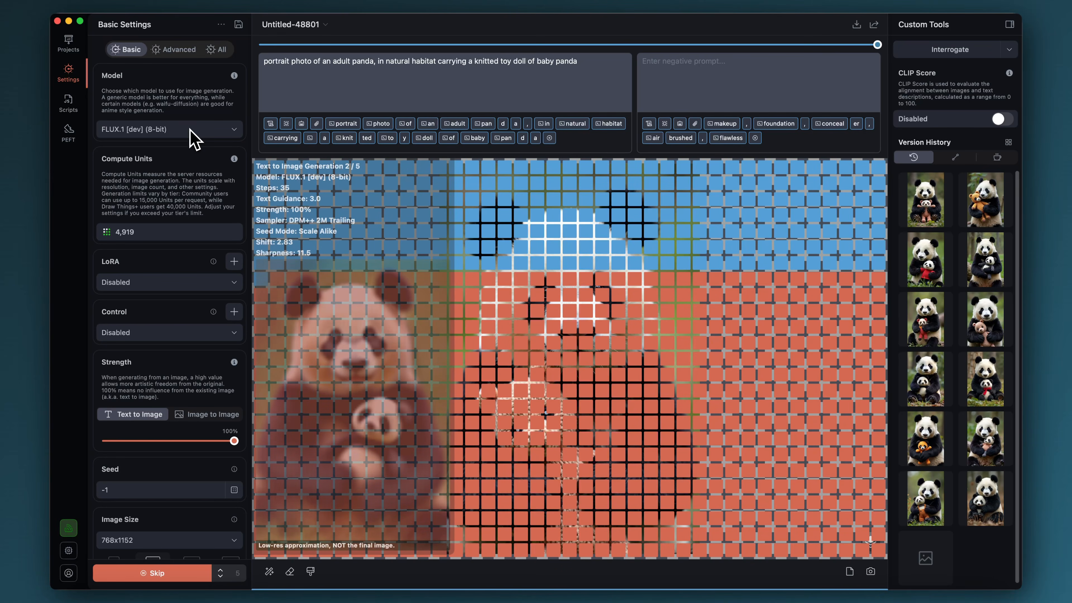
Examine the basic settings for LoRA, Control, Strength, Seed, Image Size, Steps, Text Guidance, Sampler and Shift.
scroll(194, 140, down, 4)
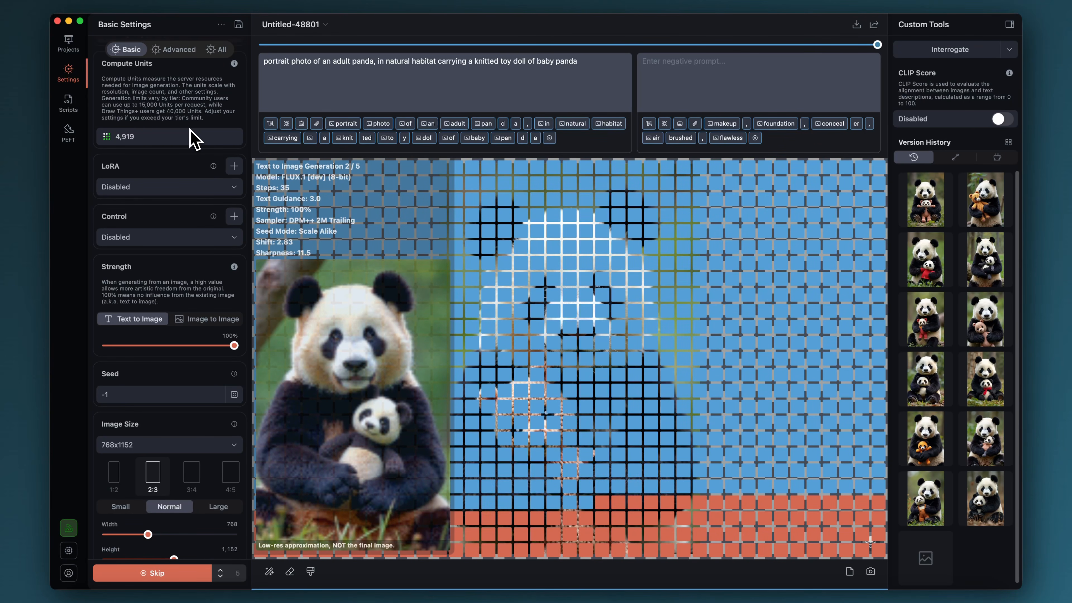
scroll(156, 171, down, 2)
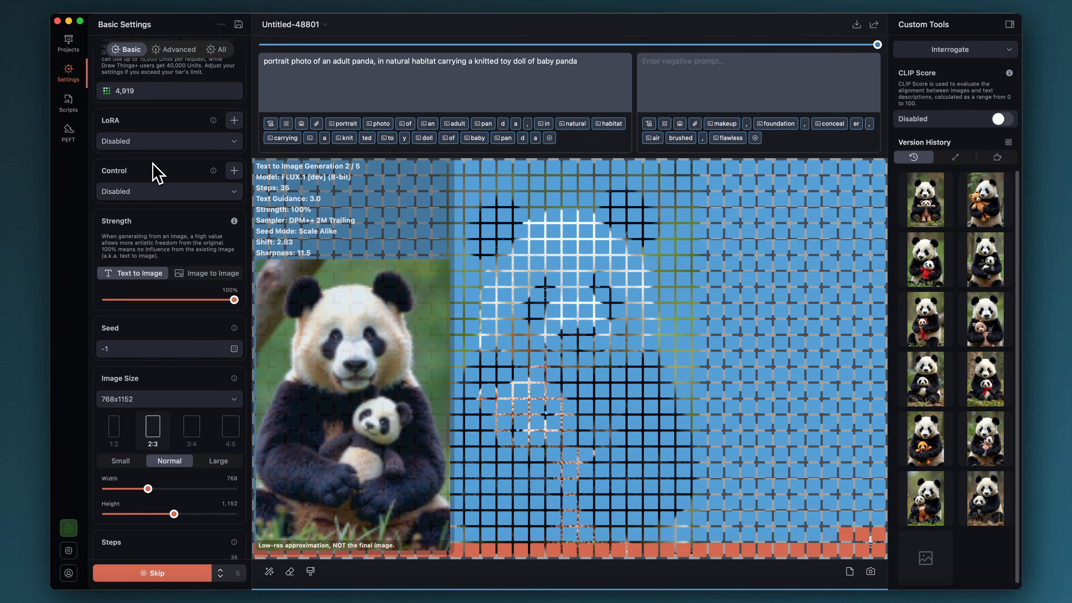
scroll(158, 174, down, 1)
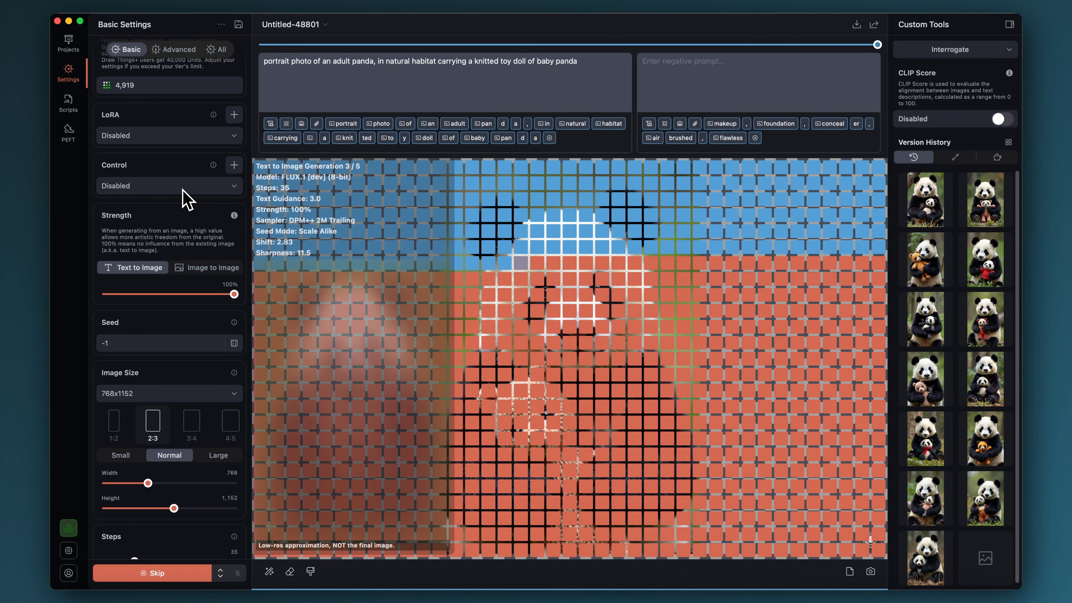
scroll(186, 198, down, 5)
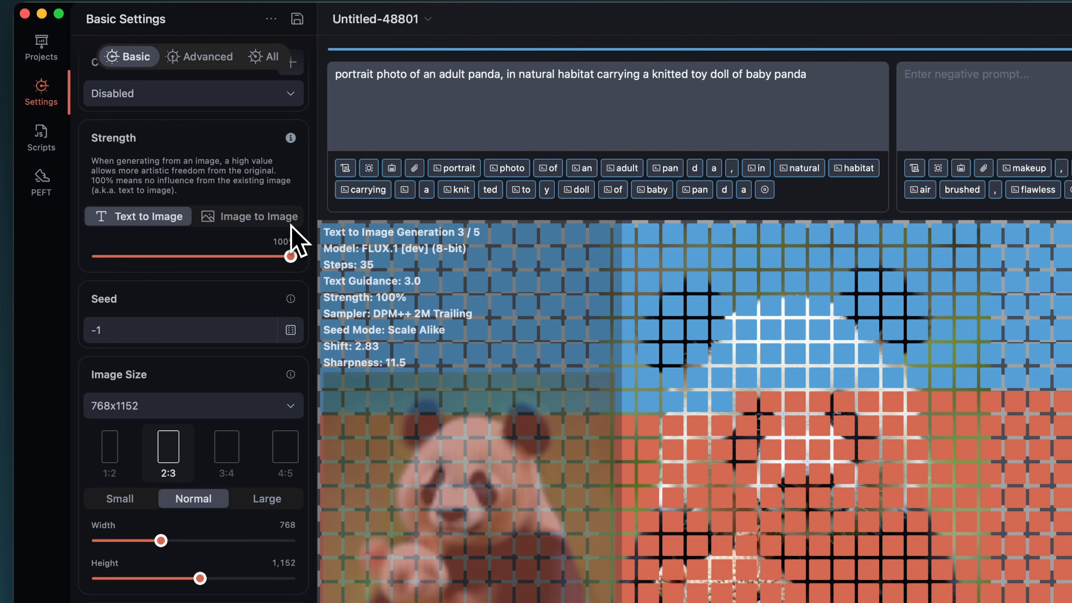
scroll(292, 237, down, 3)
scroll(246, 256, down, 5)
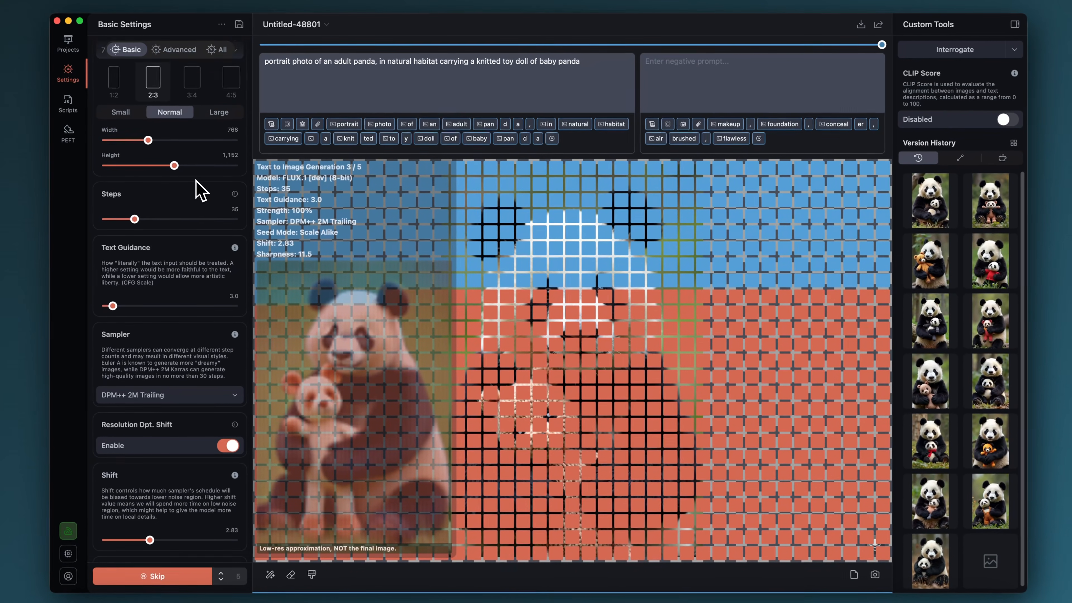
scroll(196, 180, up, 3)
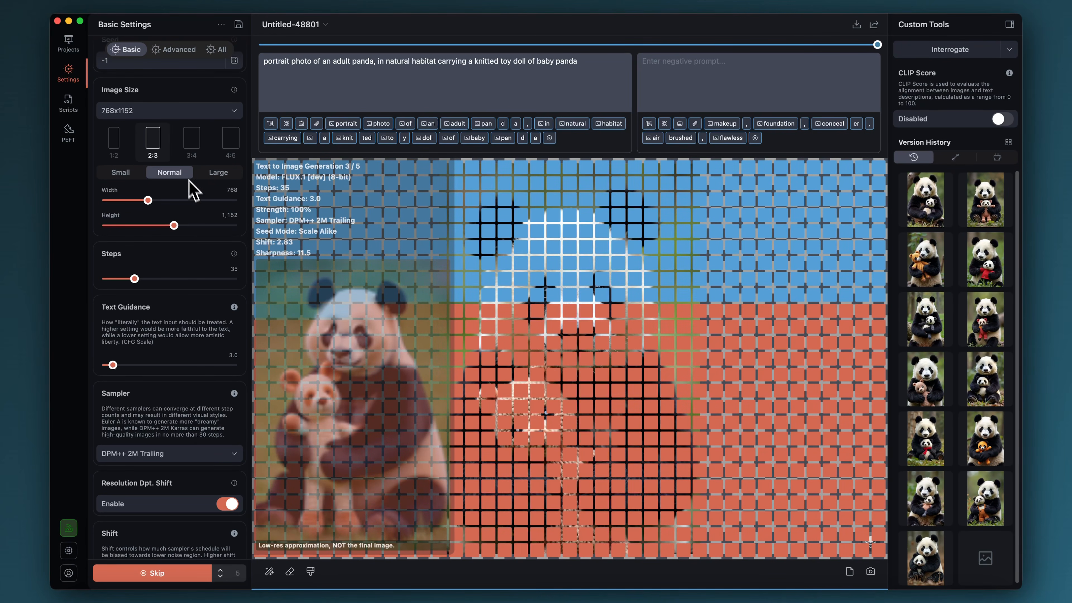
scroll(139, 287, down, 5)
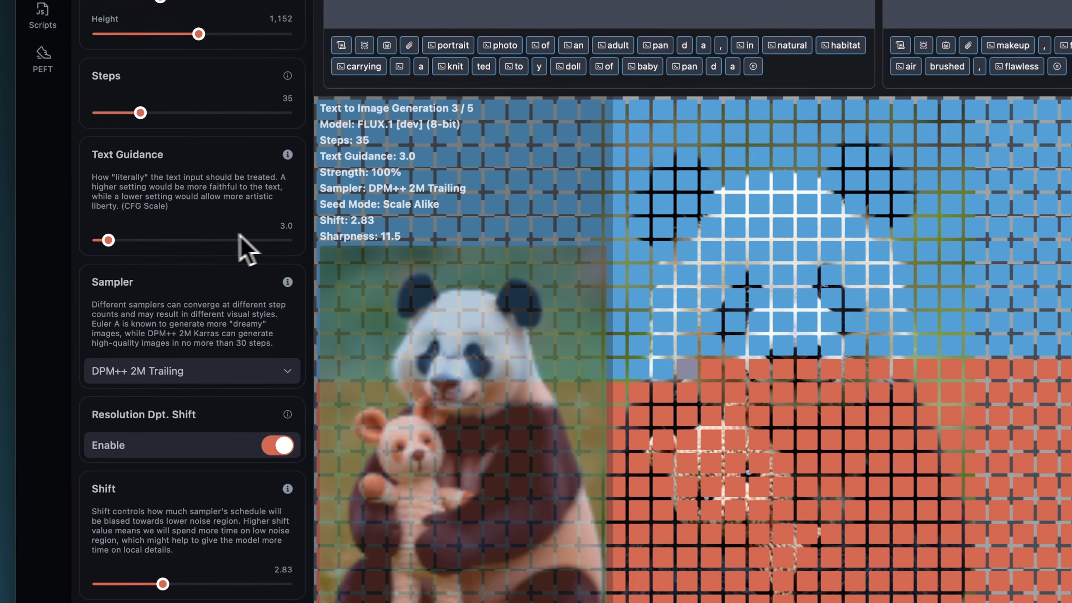
Look through the list of available samplers and leave DPM++ 2M Trailing selected.
scroll(194, 235, down, 1)
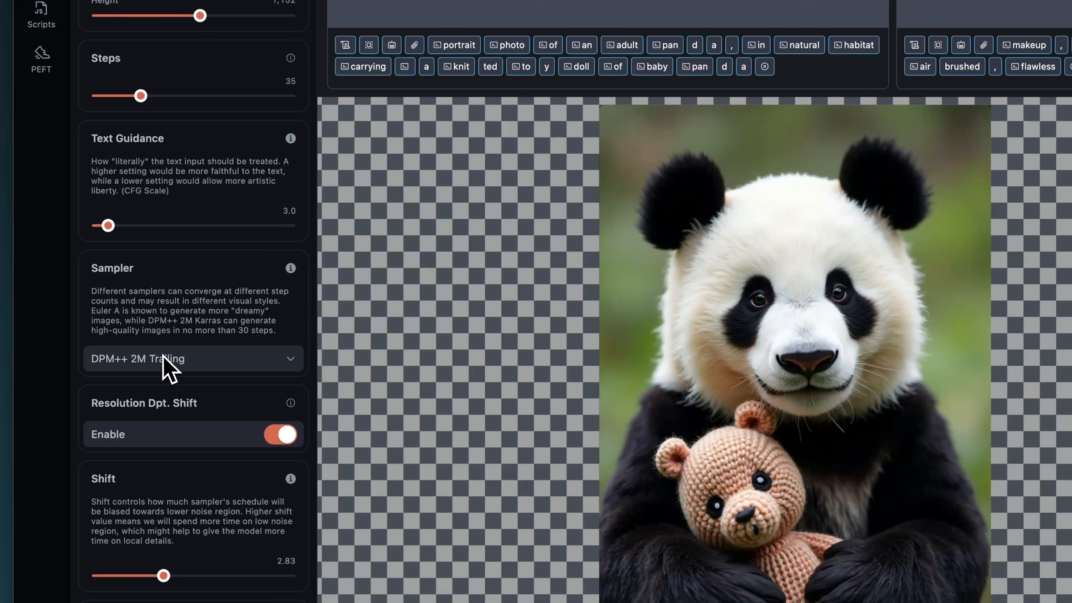
click(164, 364)
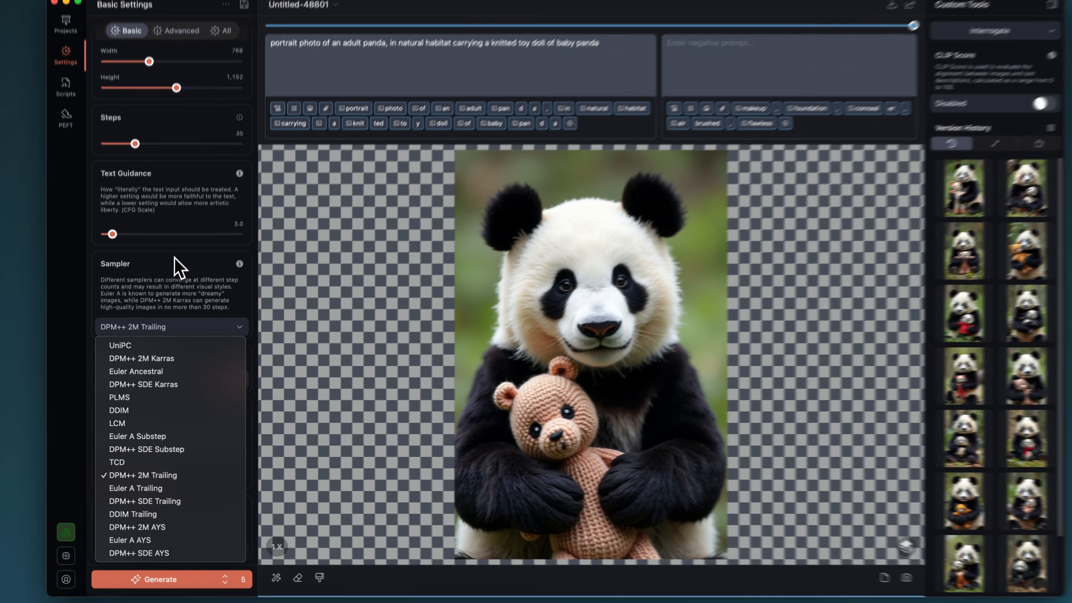
click(170, 266)
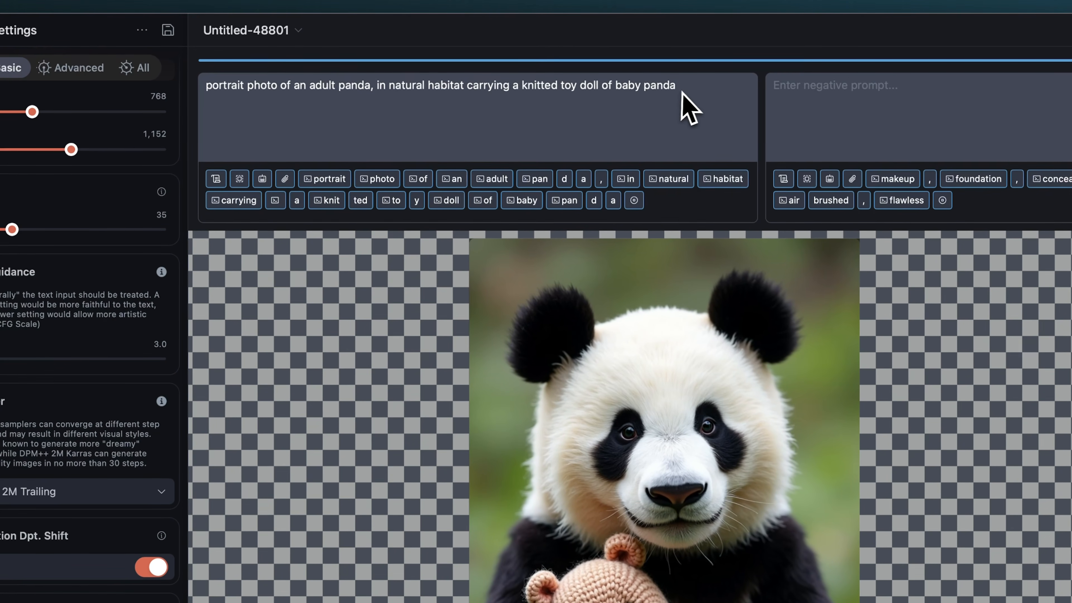
Highlight the panda prompt text and show the positive and negative prompt fields.
drag(585, 74, 291, 46)
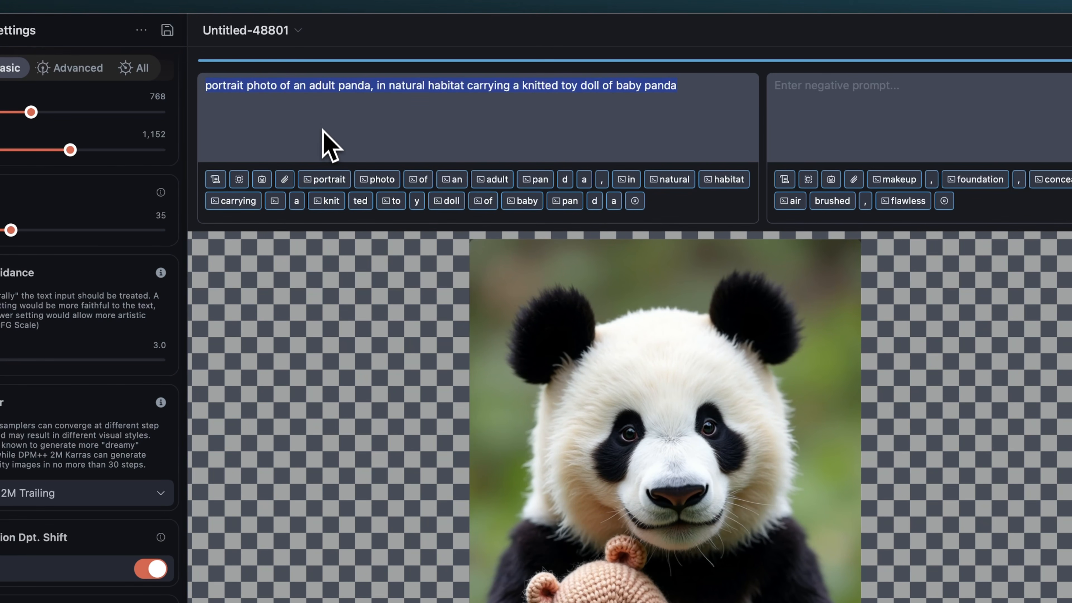
click(243, 97)
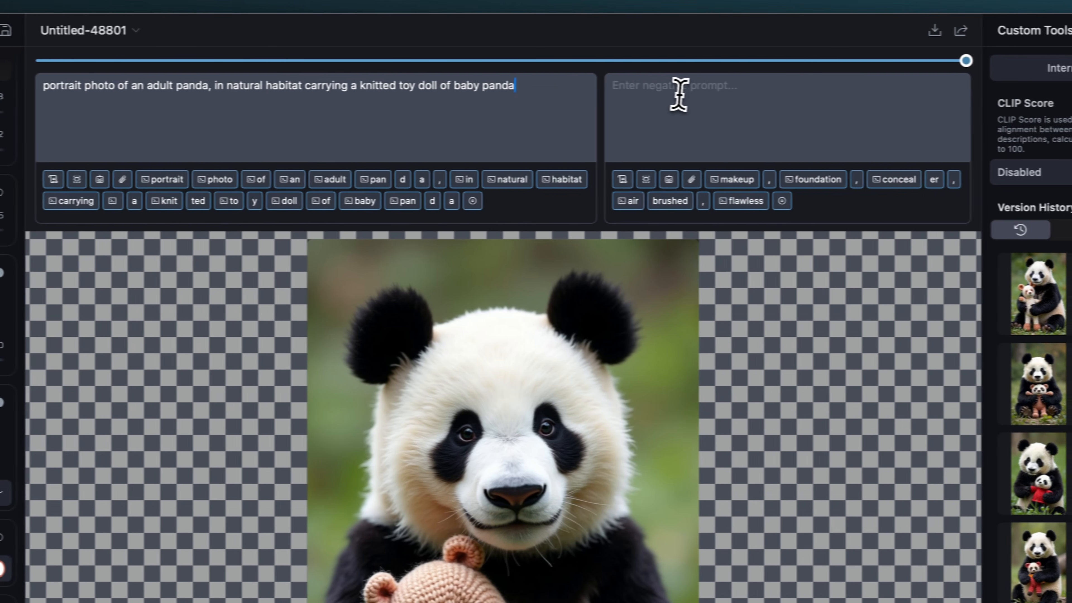
click(852, 93)
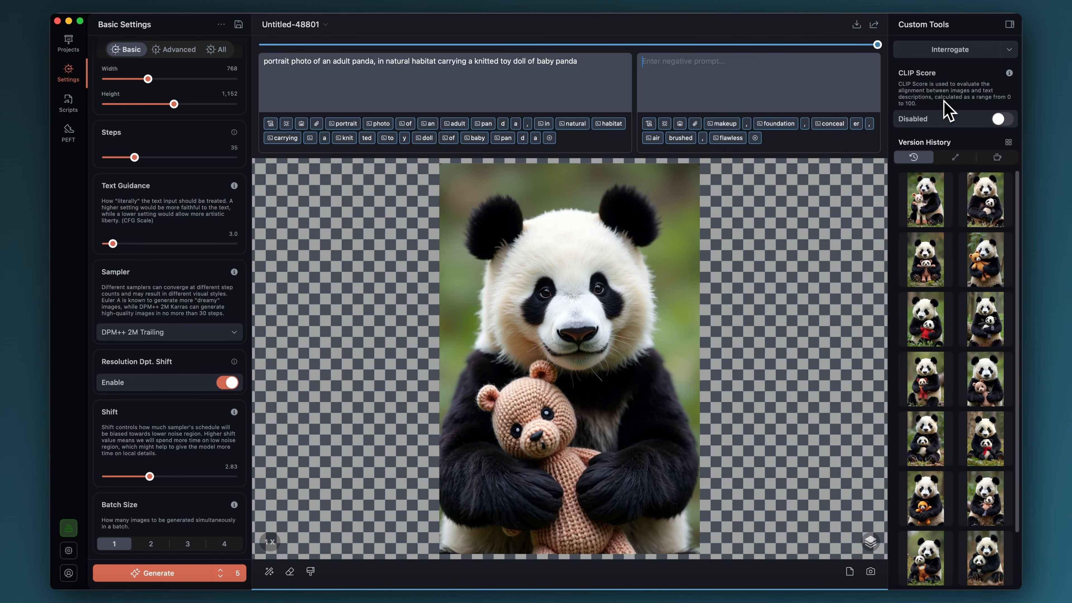
Browse the version history and preview several generated pandas, ending on the seated one holding a doll in a pink ribbed suit.
scroll(952, 311, down, 3)
scroll(952, 311, up, 3)
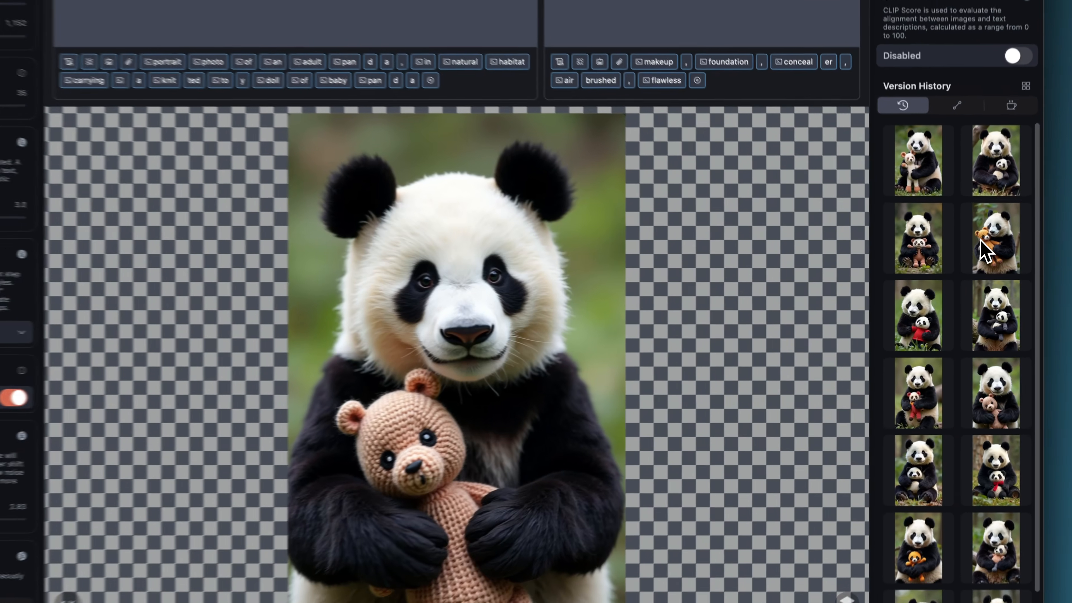
click(976, 258)
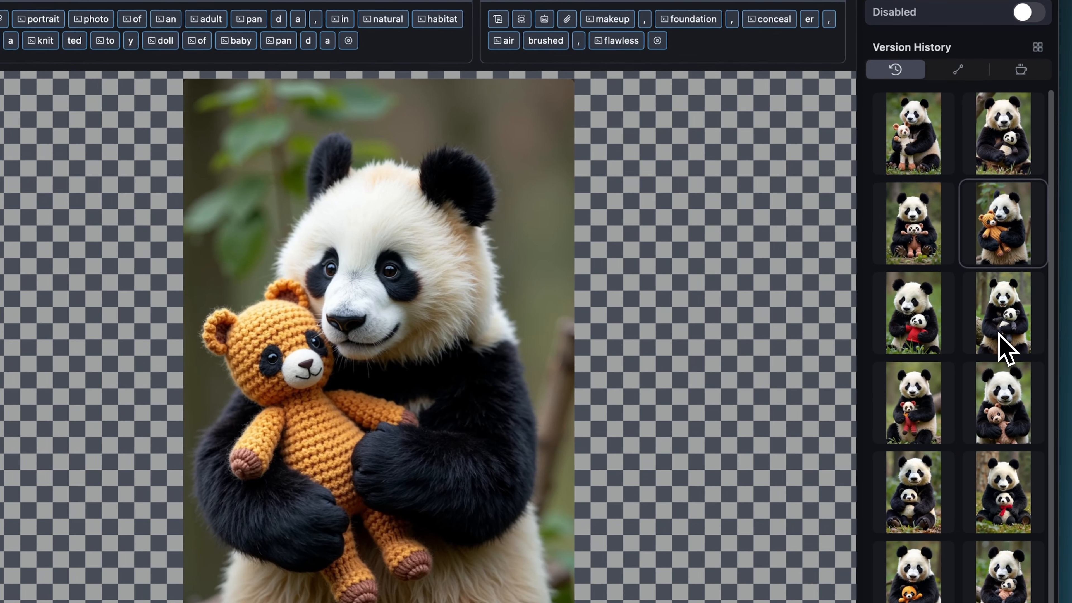
click(984, 330)
click(922, 408)
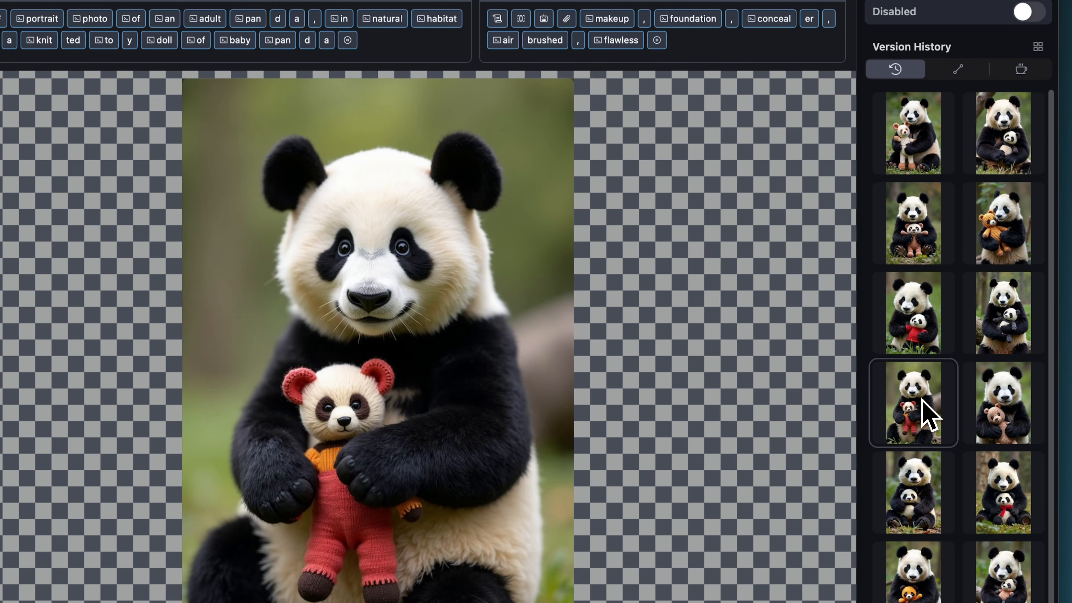
click(997, 408)
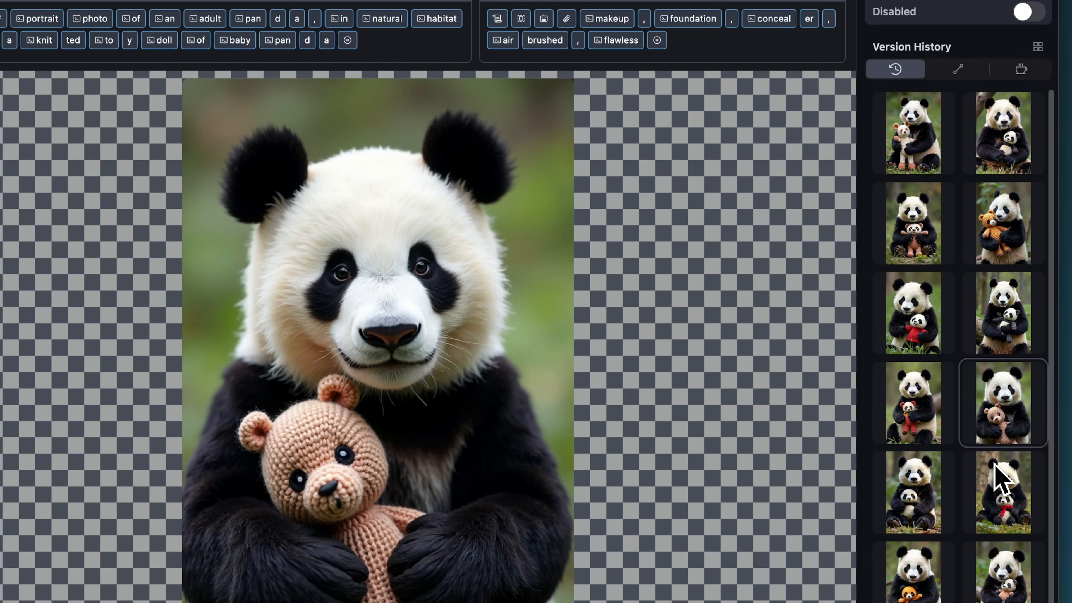
click(1000, 485)
click(929, 212)
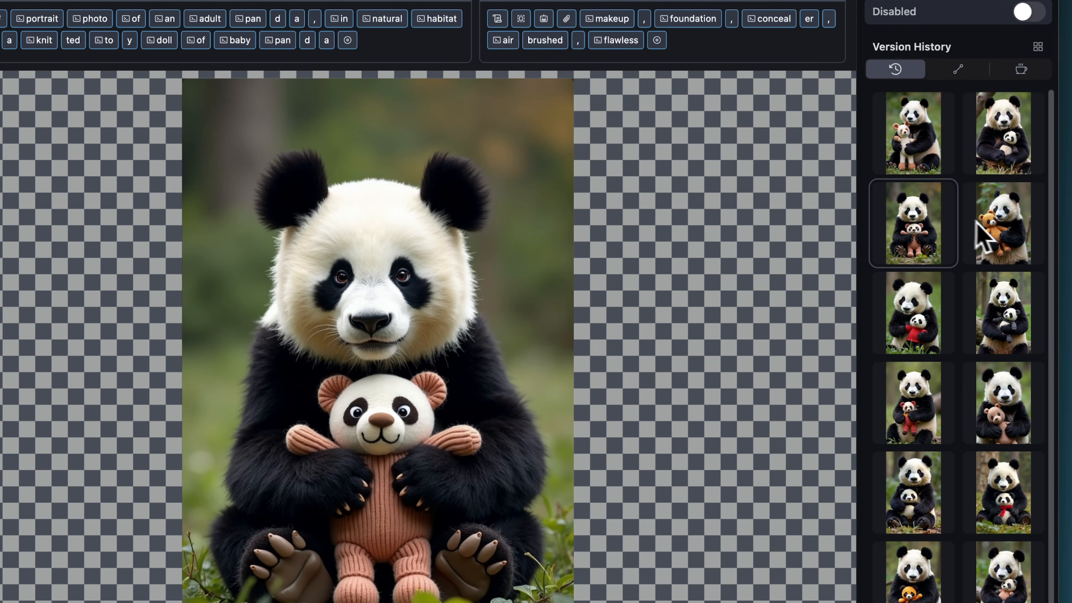
click(1014, 235)
click(934, 321)
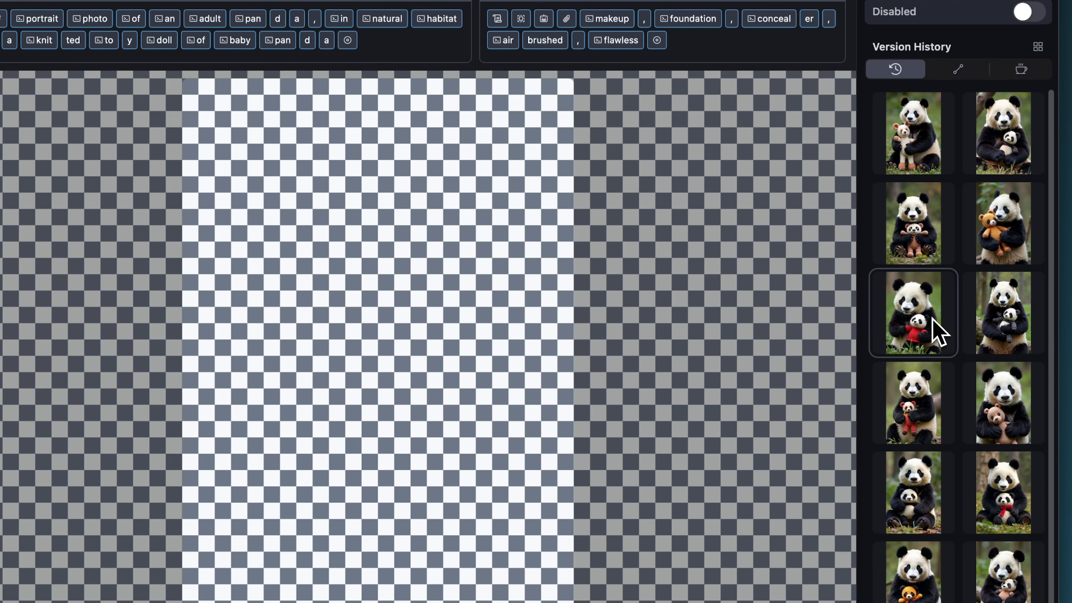
click(922, 253)
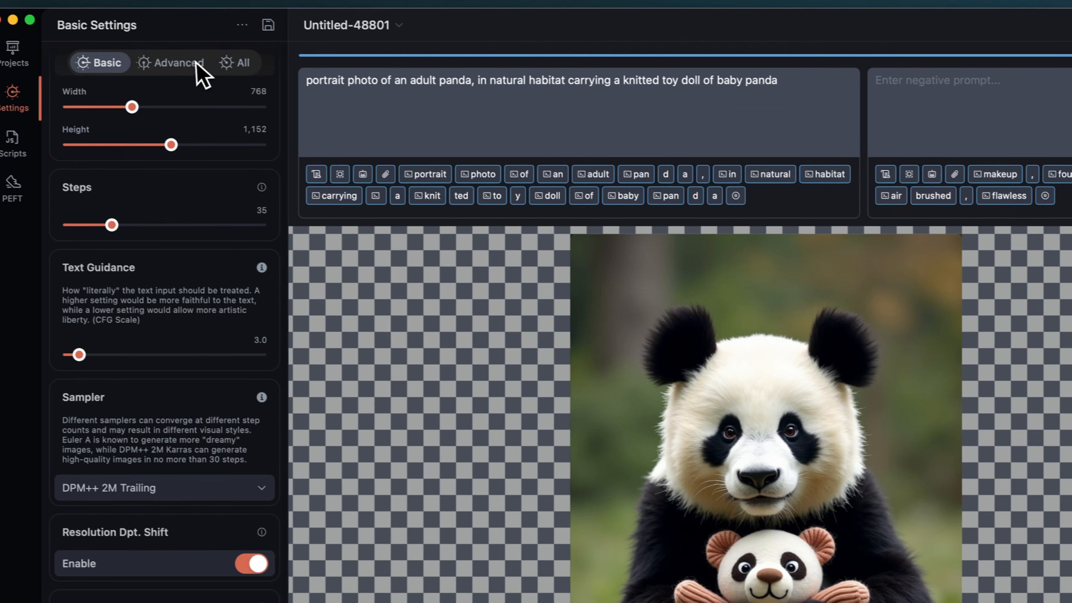
Show the advanced settings and examine them down to the Save Generated Images to option, including its description and folder choices.
click(197, 67)
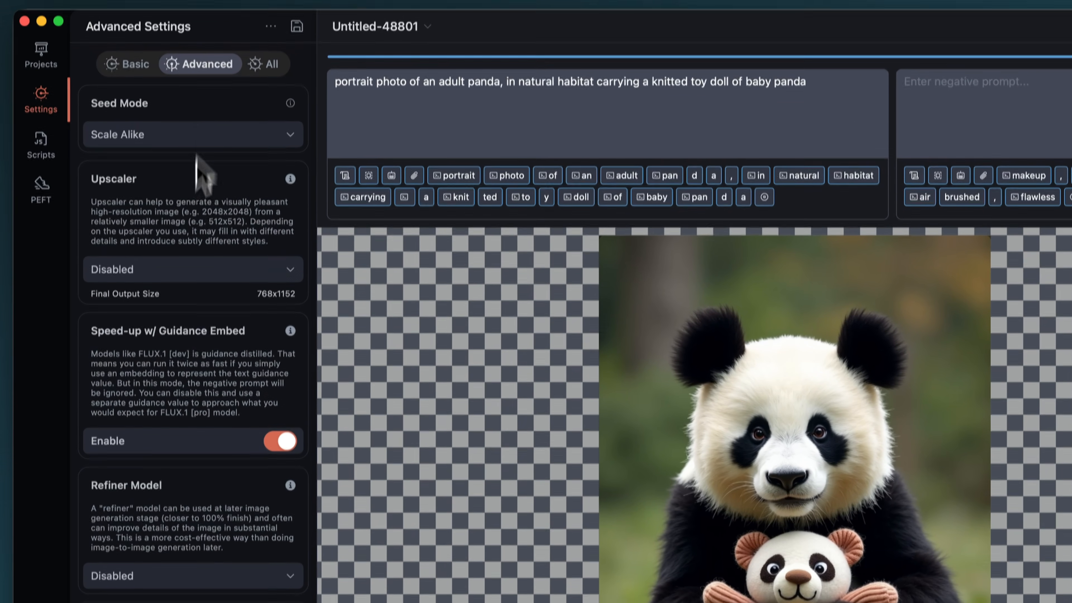
scroll(170, 507, down, 15)
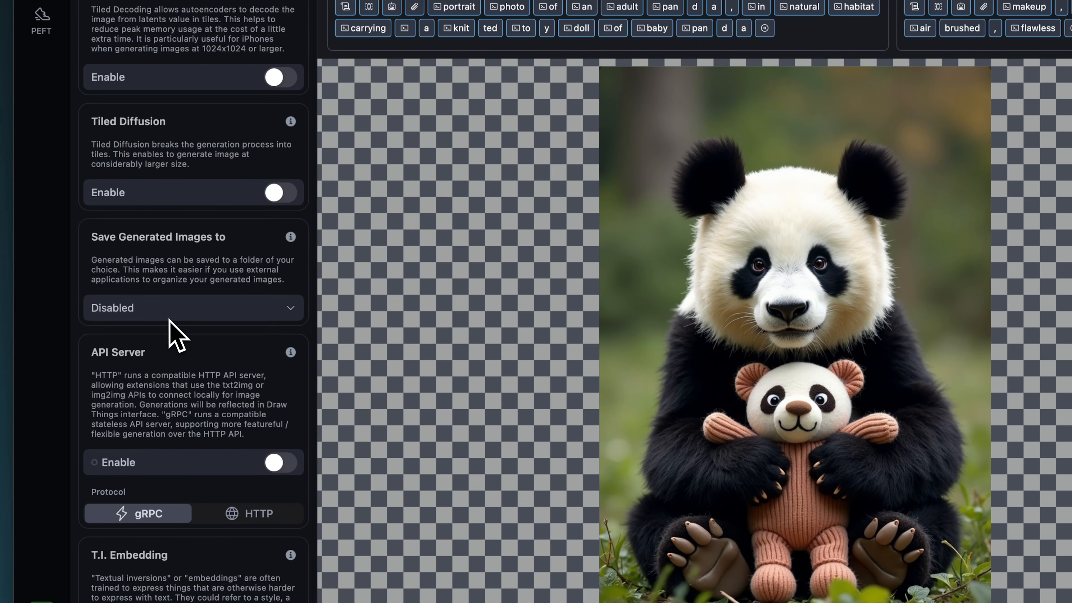
click(106, 243)
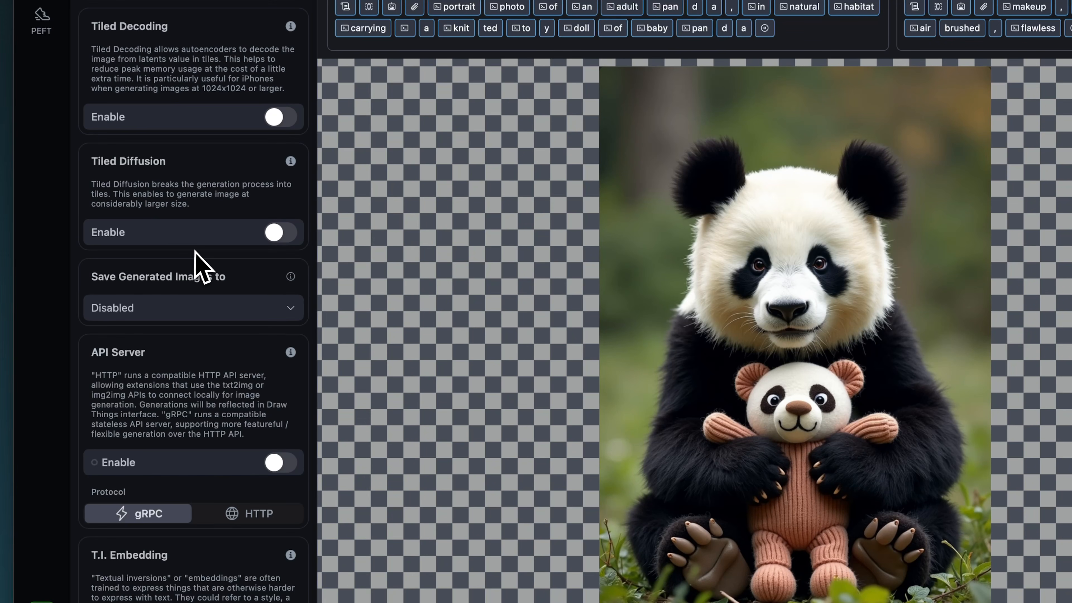
click(204, 275)
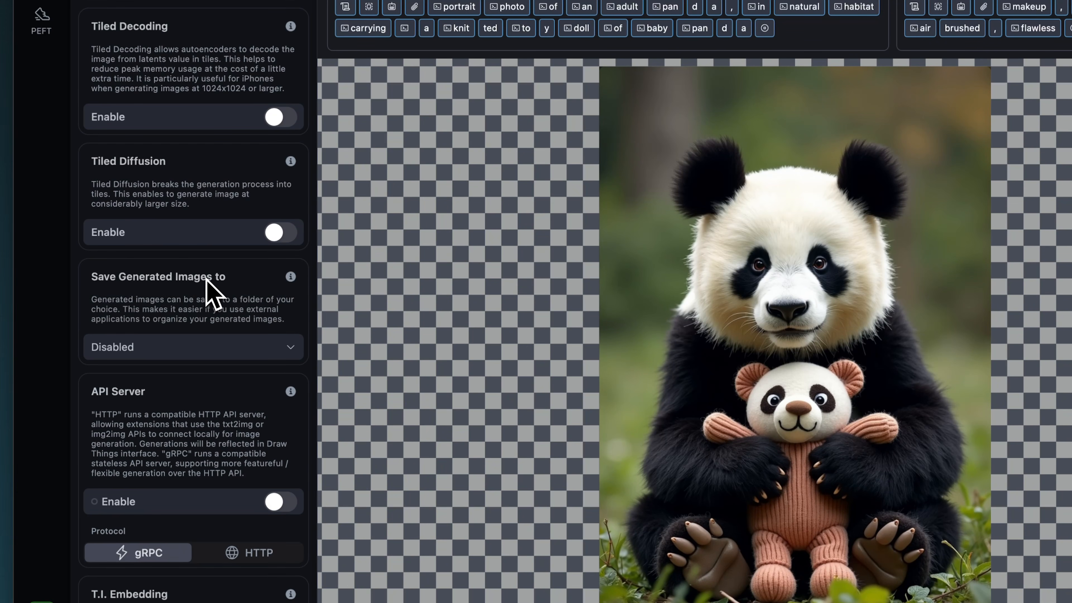
click(182, 350)
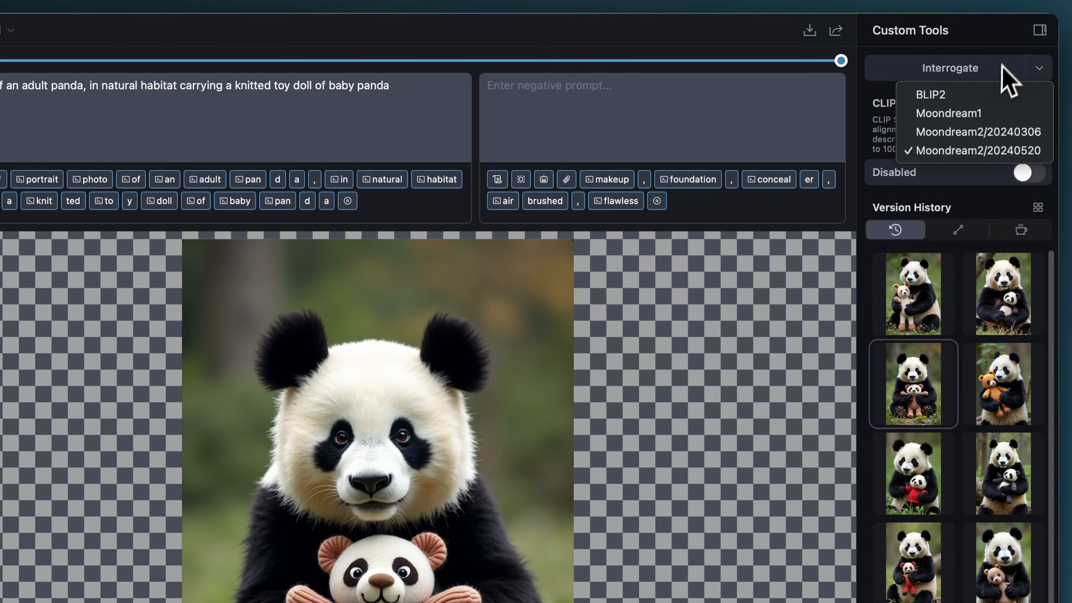
Check the Interrogate model choices and preview the history images with the red-suited, orange and red-scarf dolls.
click(1009, 39)
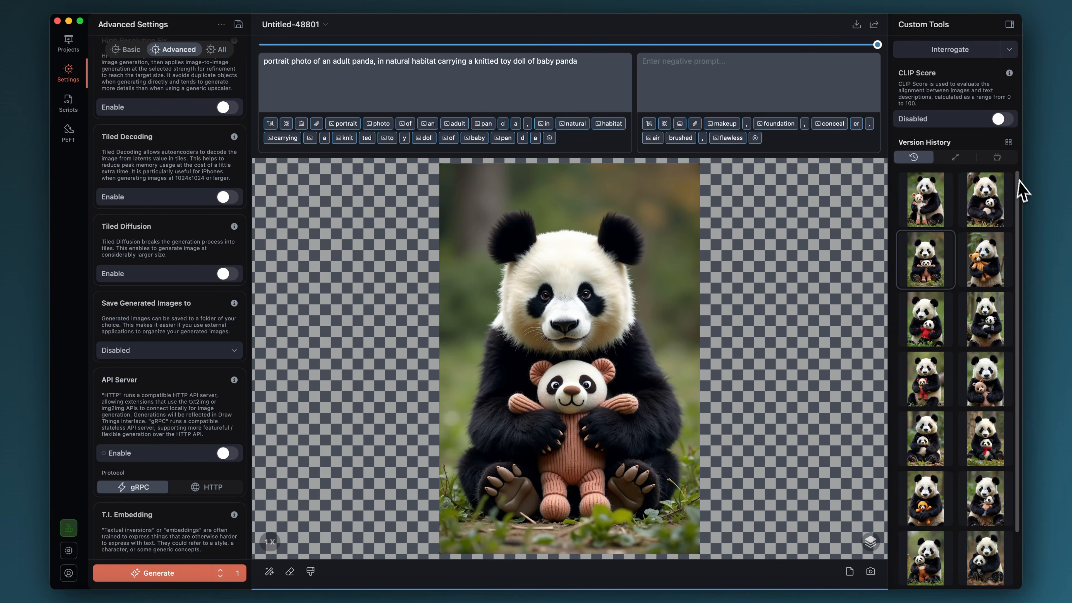
scroll(939, 249, down, 2)
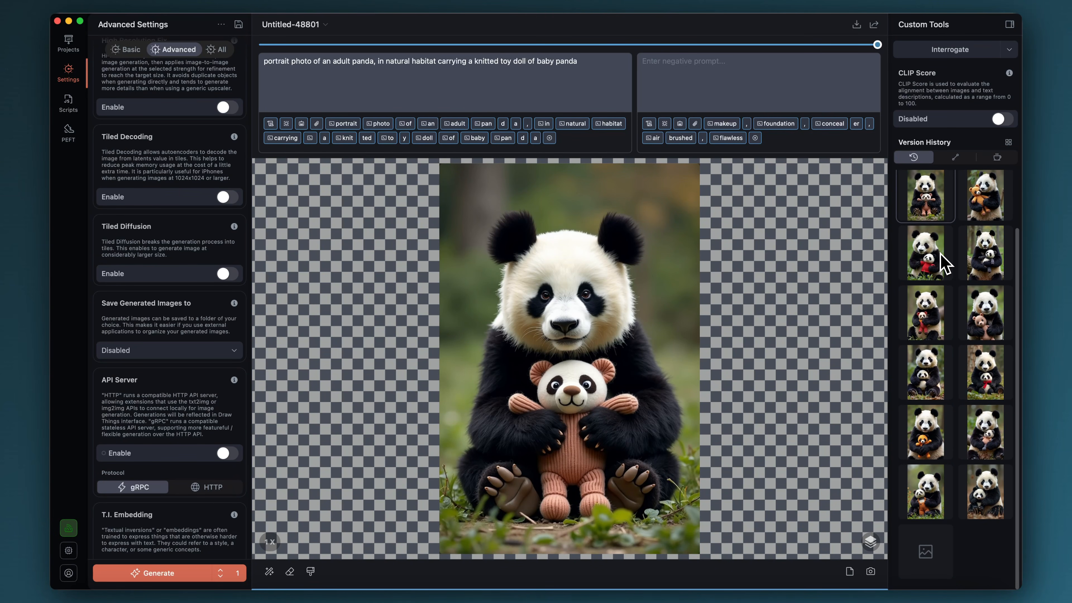
click(934, 308)
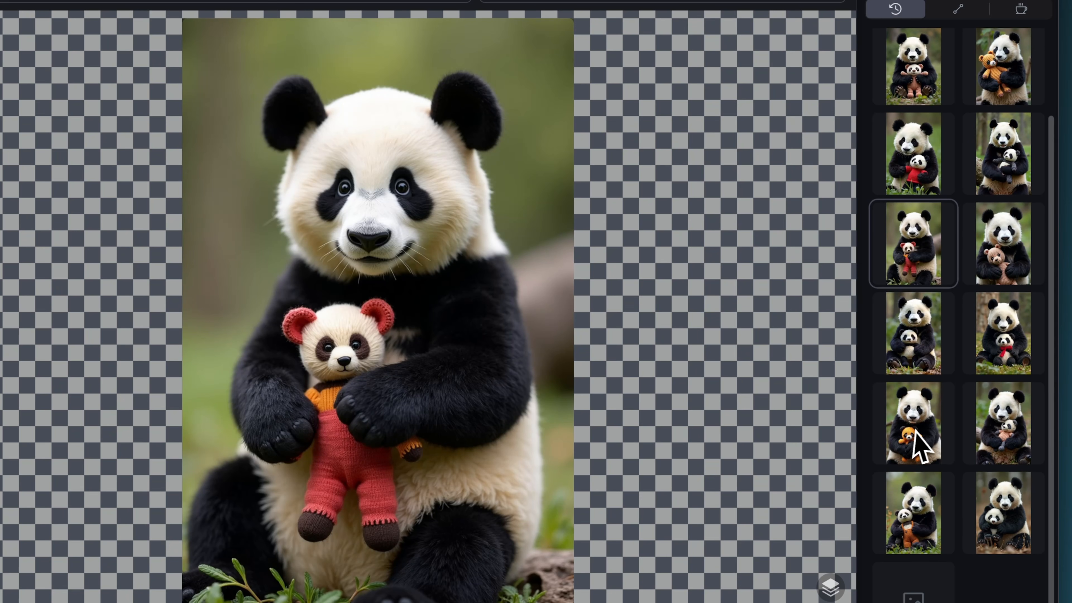
click(925, 439)
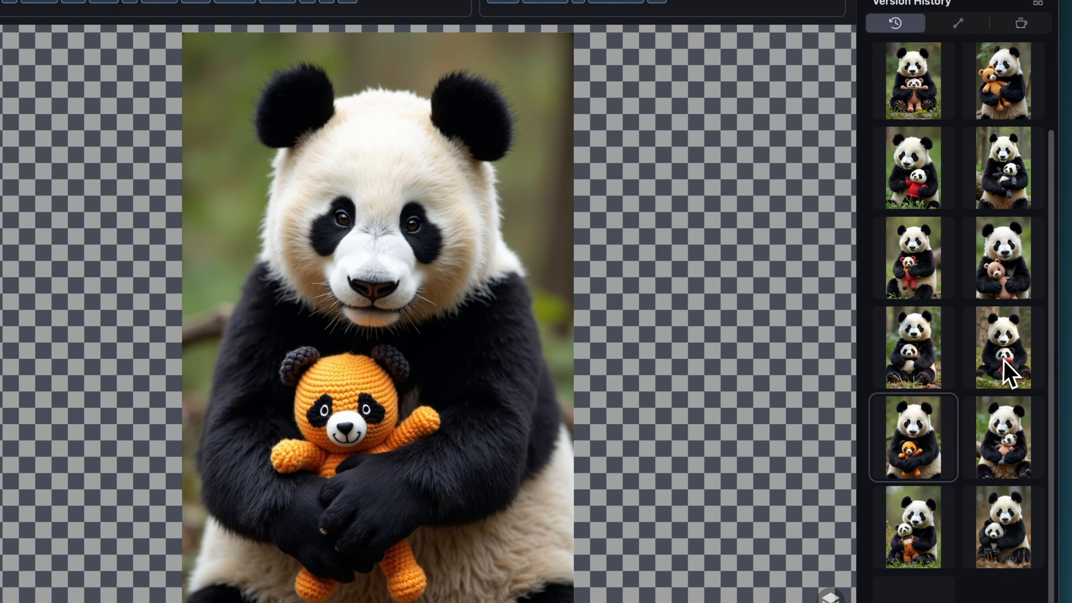
click(1003, 334)
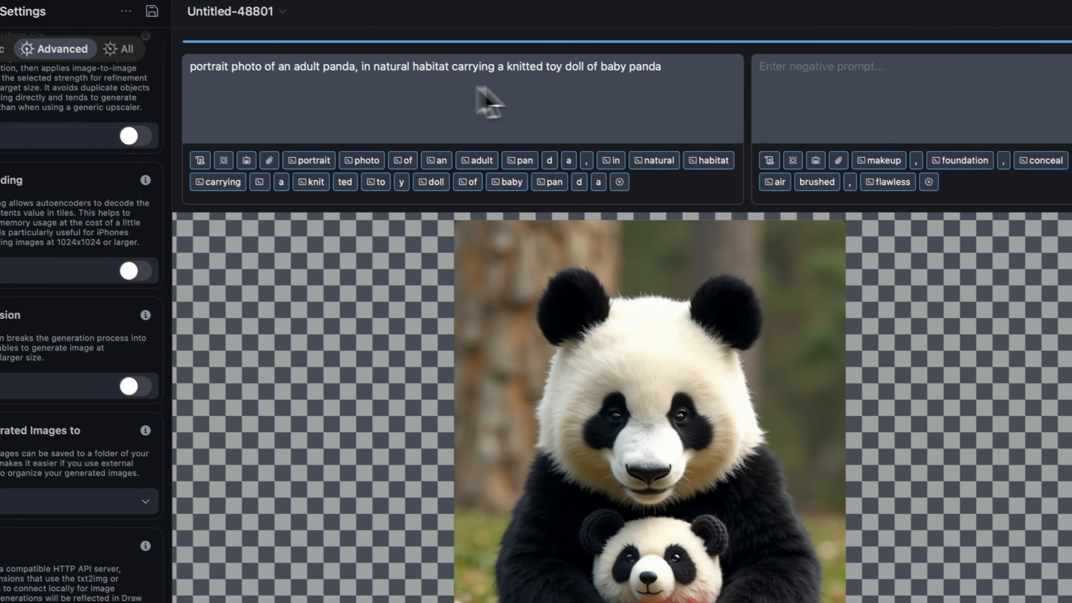
Highlight the prompt and compare it with further history images, ending on the panda holding a doll in a red sweater.
drag(479, 89, 198, 33)
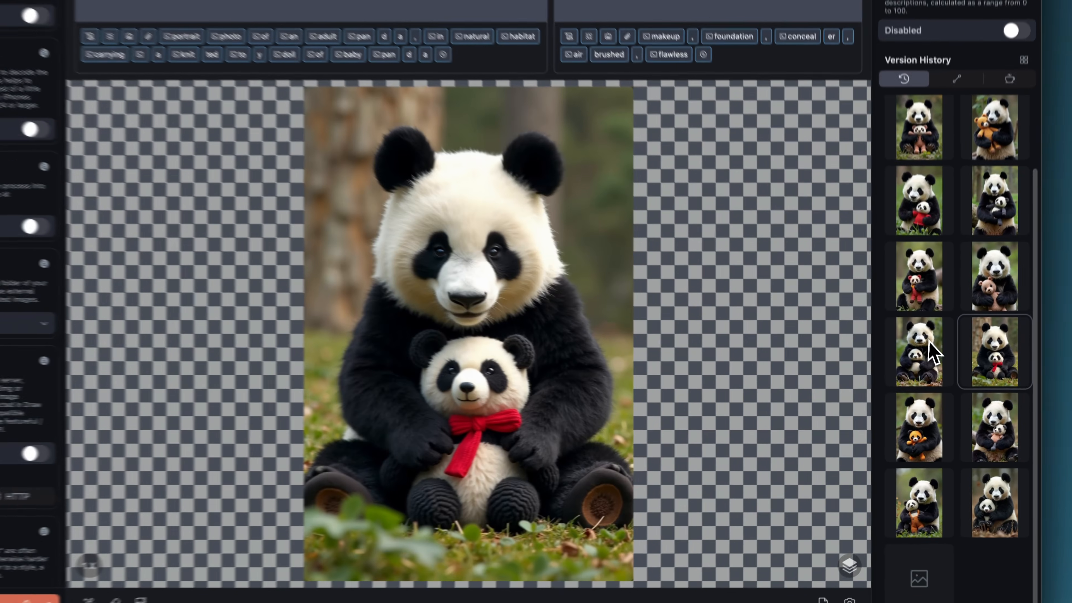
click(929, 342)
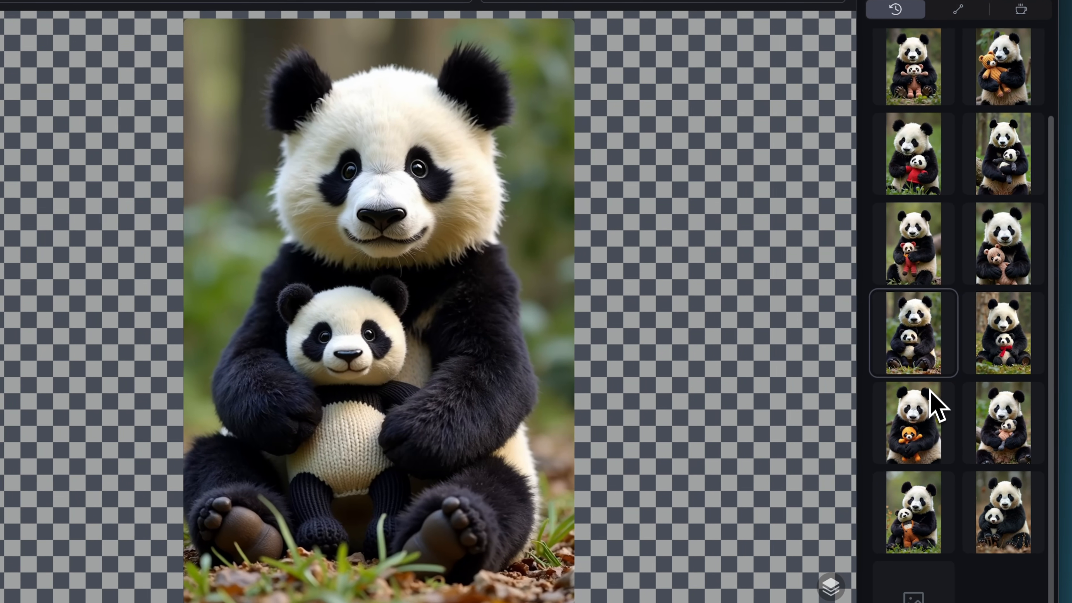
click(922, 418)
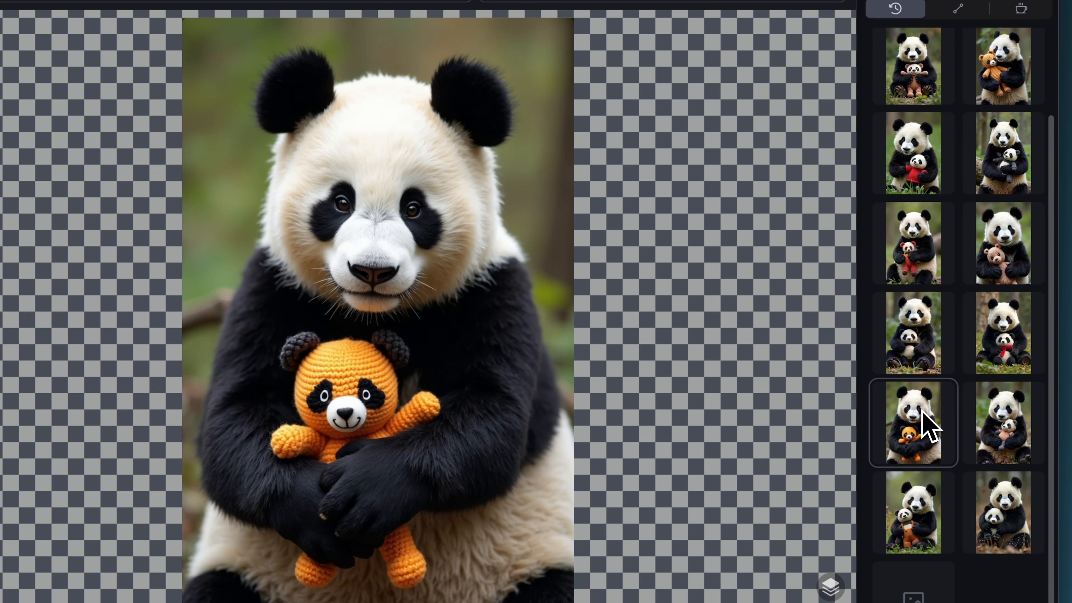
click(921, 252)
click(1000, 256)
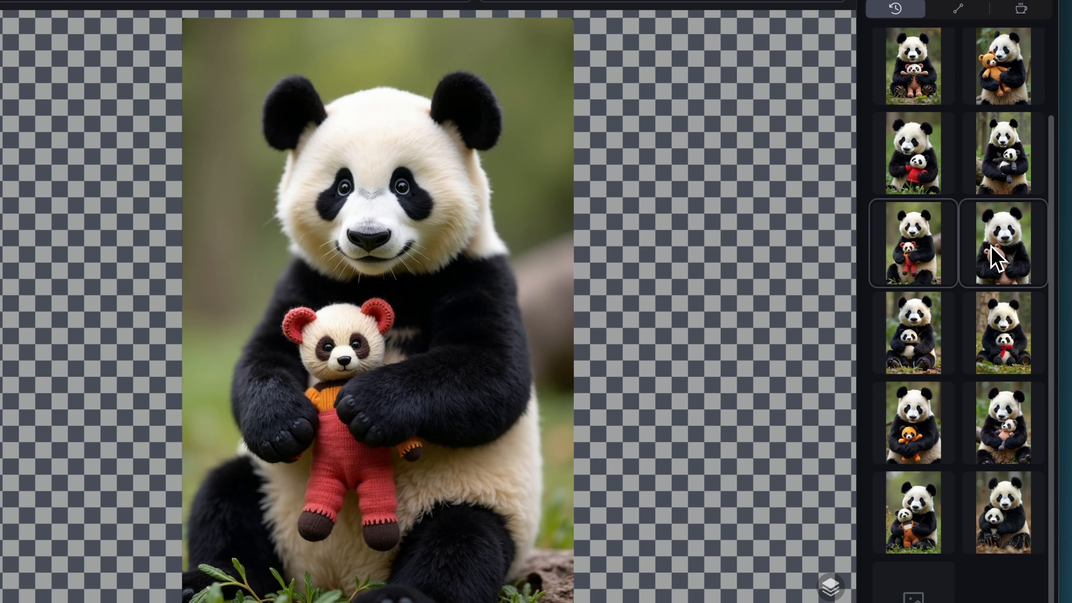
click(1002, 180)
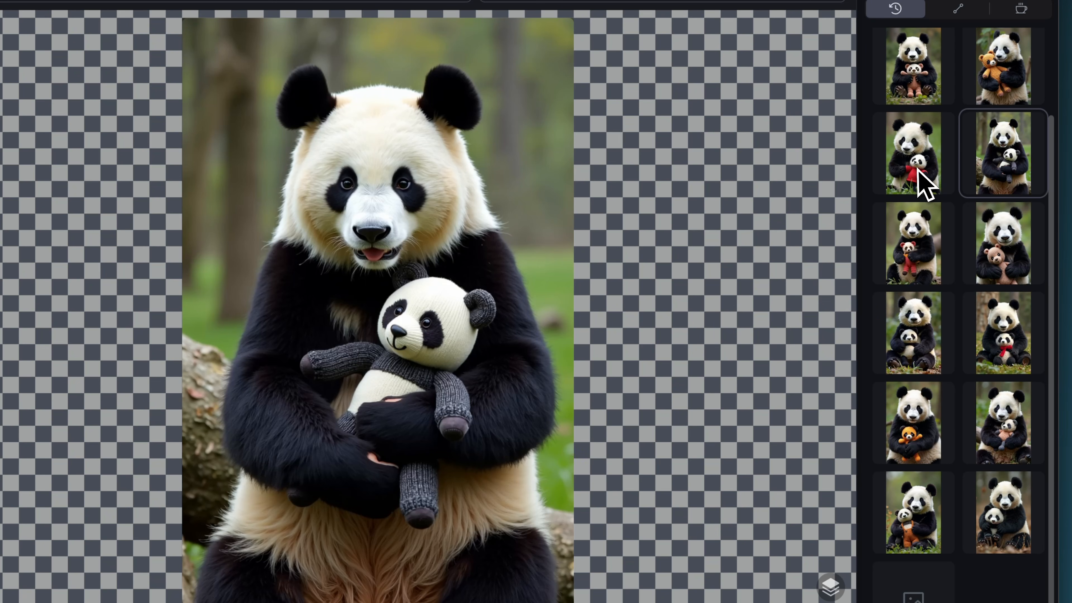
click(931, 177)
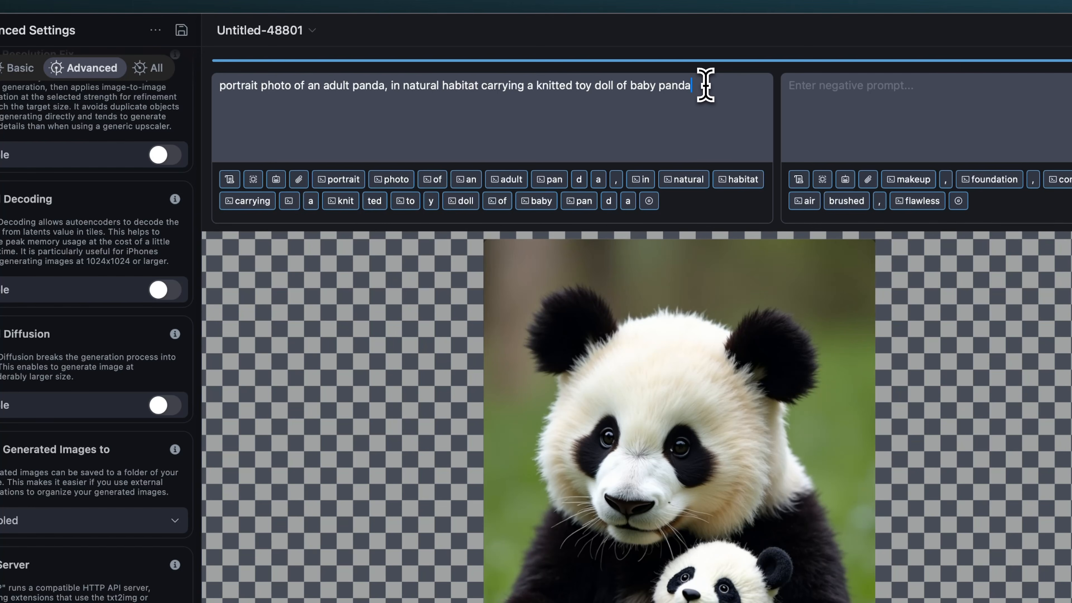
Highlight parts of the positive prompt to examine its wording about the adult panda and the knitted baby panda doll.
drag(704, 87, 583, 84)
click(311, 119)
click(591, 87)
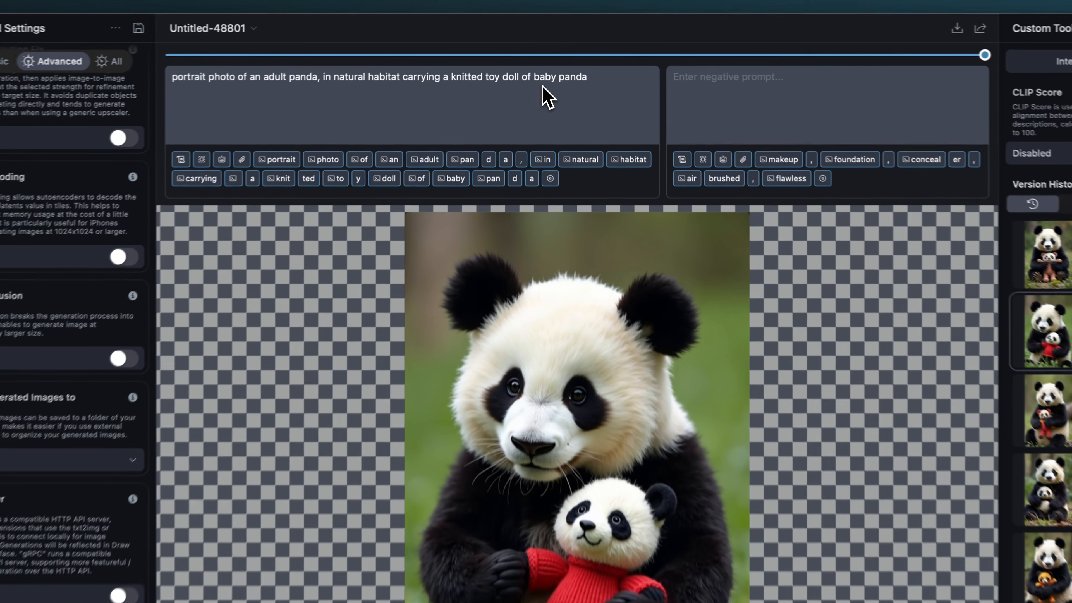
click(543, 68)
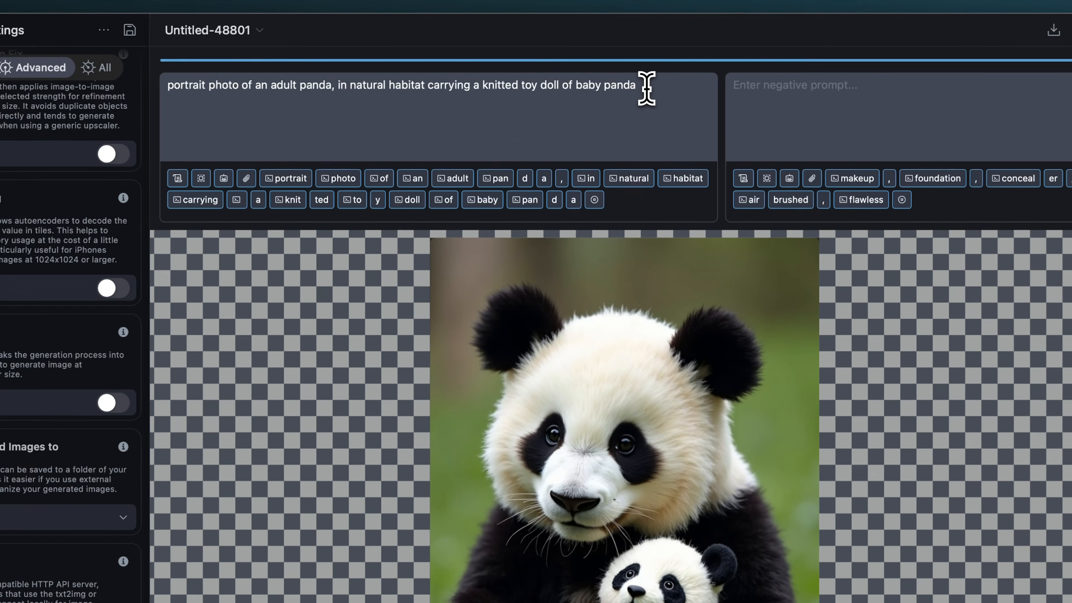
drag(583, 63, 342, 63)
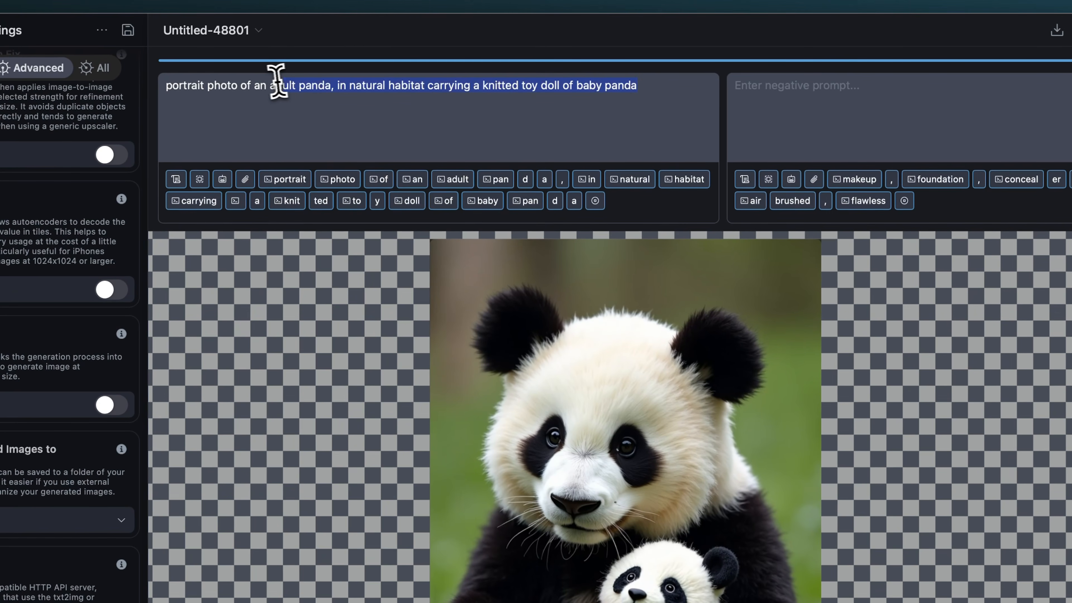
Preview the last two images in the version history and highlight the prompt for comparison.
click(1029, 473)
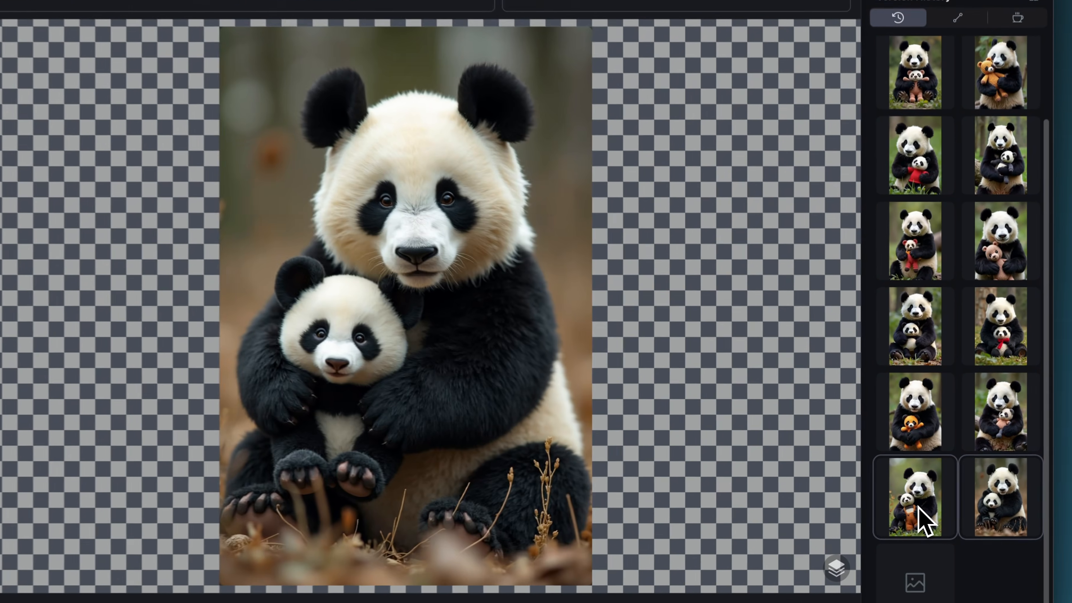
click(924, 522)
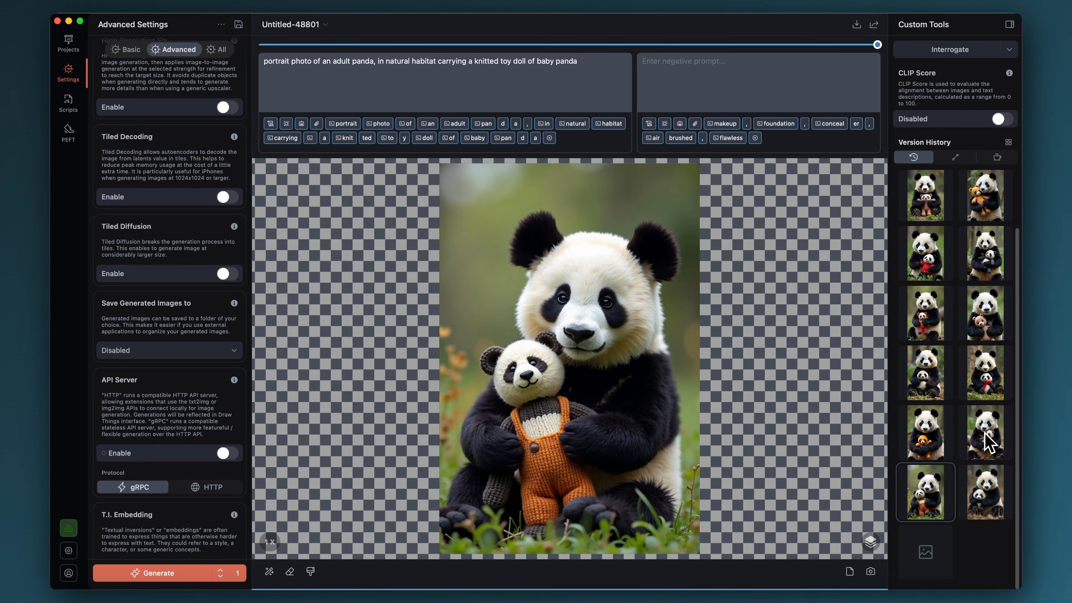
drag(583, 66, 301, 66)
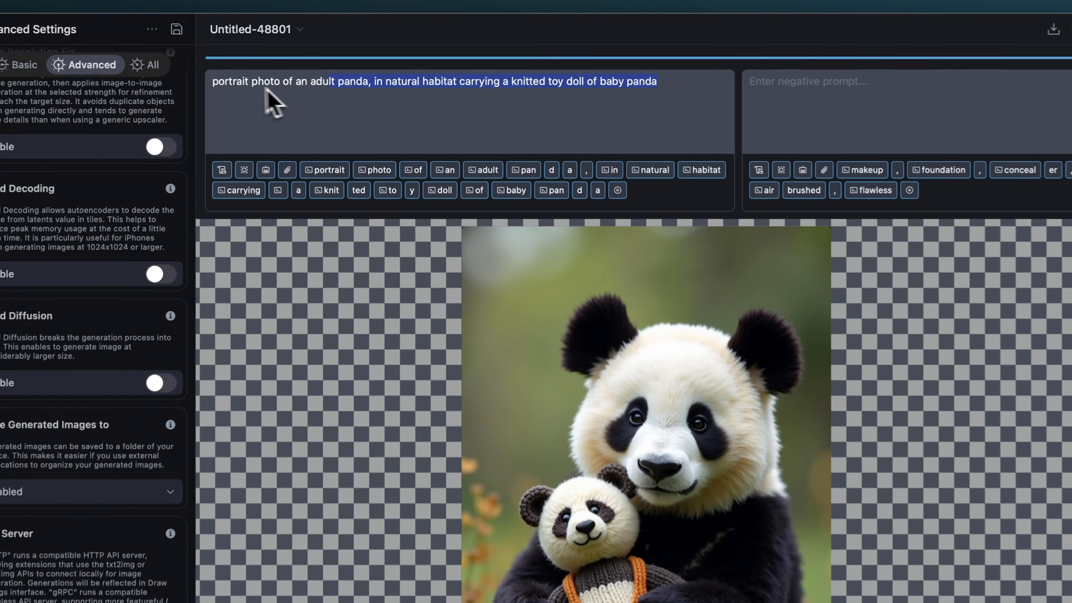
Clear the prompt highlight and preview the history images of the panda with the cream-bodied panda doll and with the pinkish-brown crocheted bear.
click(625, 108)
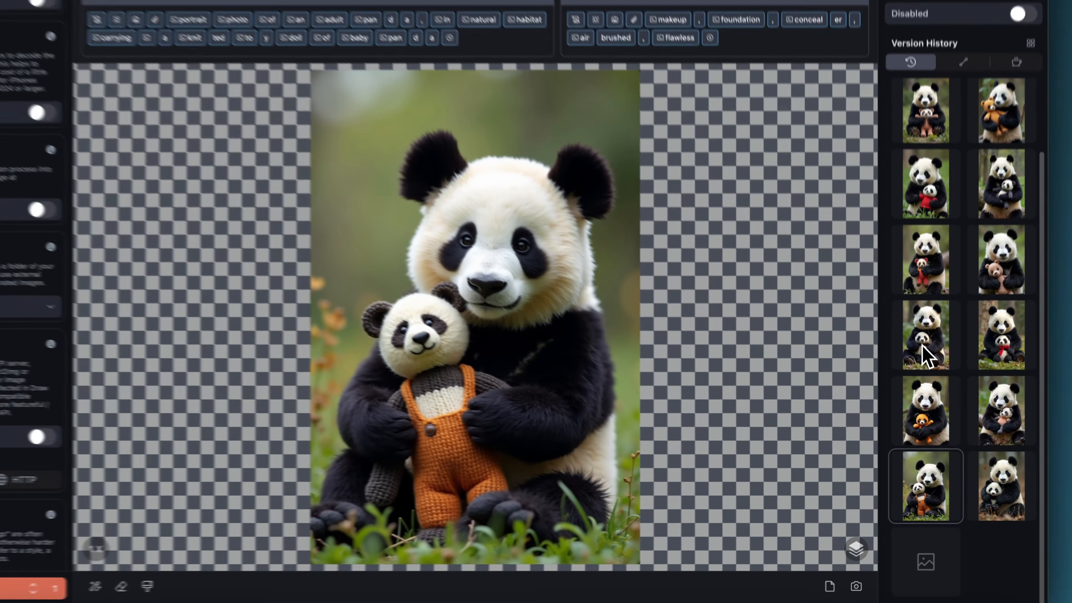
click(910, 391)
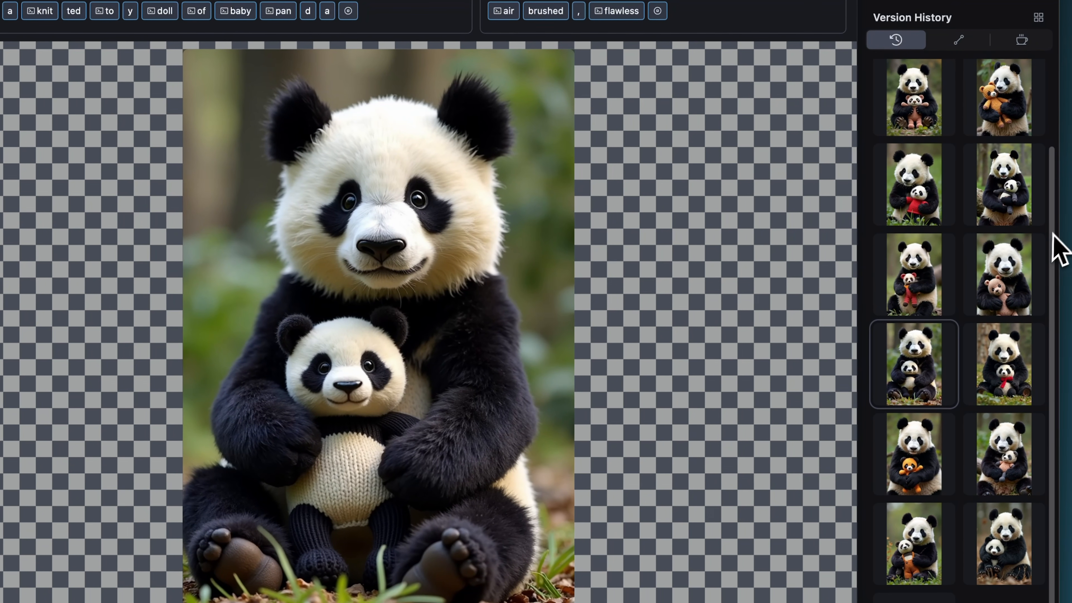
click(1004, 296)
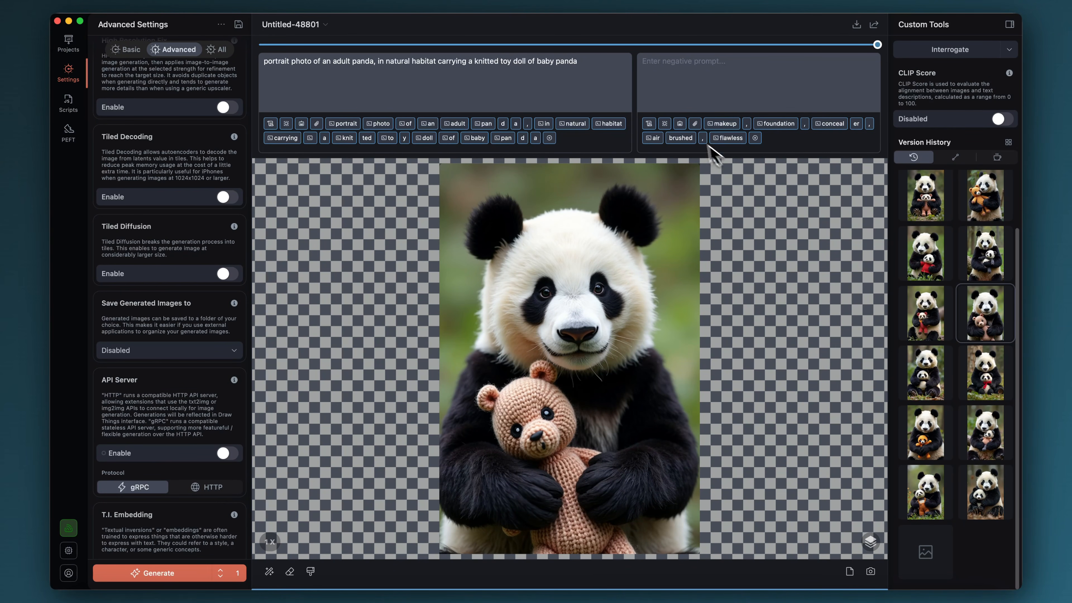
Highlight the whole positive prompt to compare it with the crocheted bear image, and clear the selection.
click(553, 62)
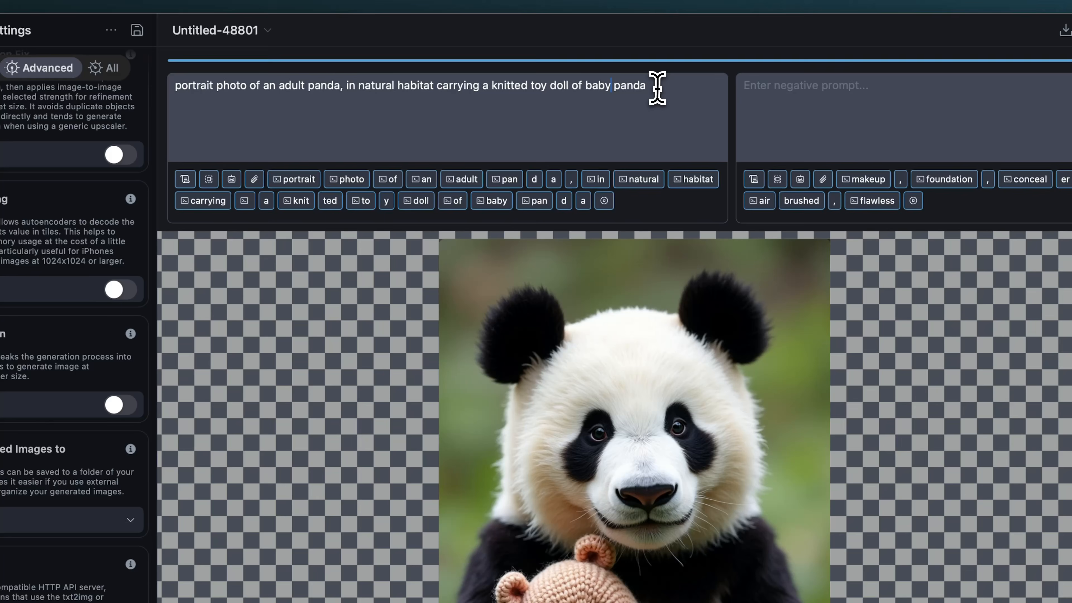
drag(657, 88, 158, 66)
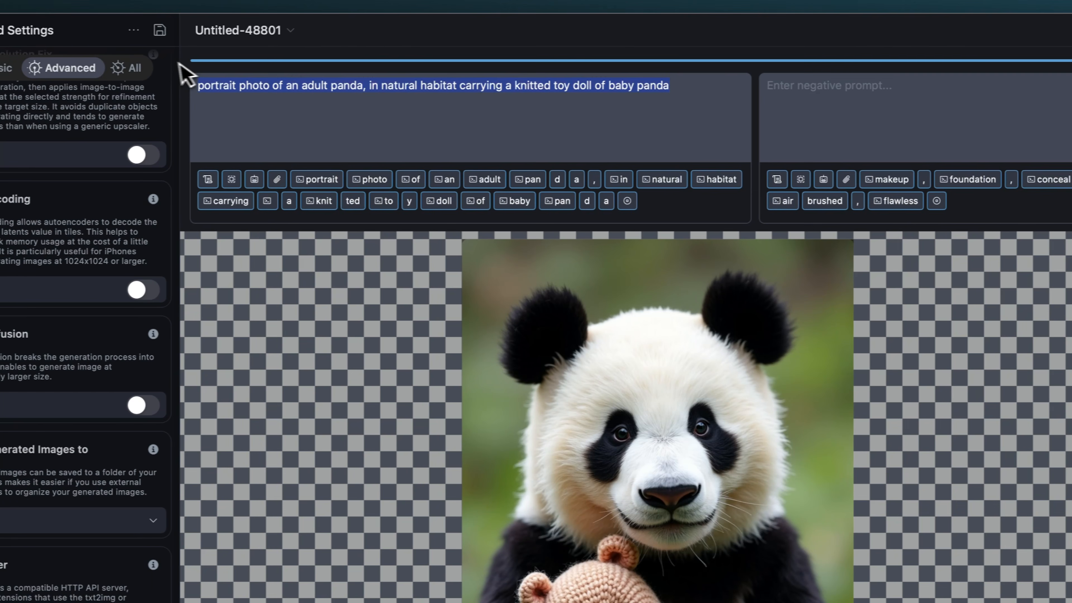
click(263, 101)
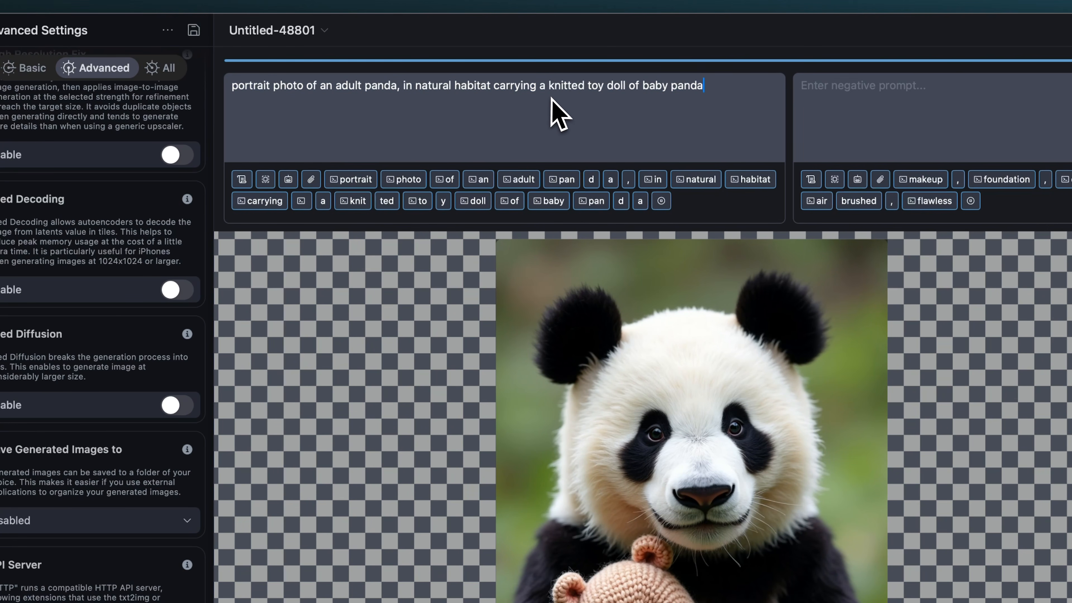